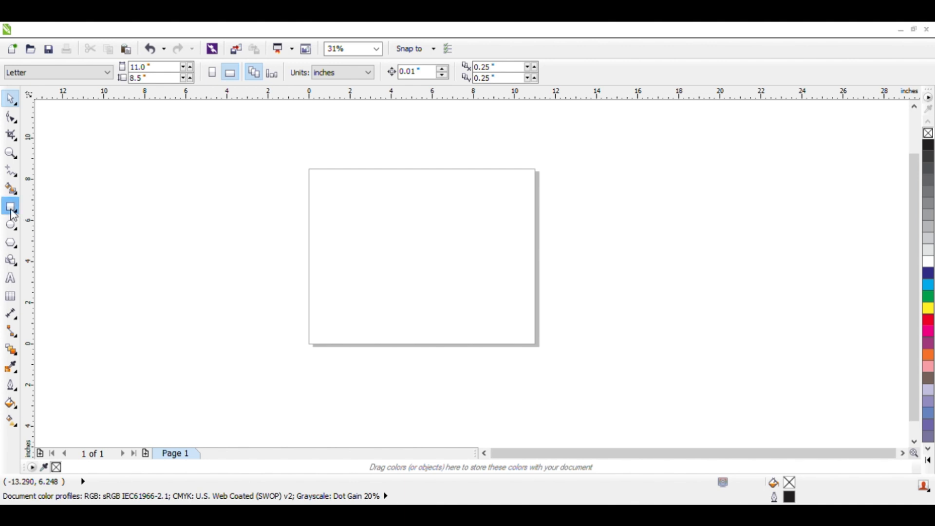
- Draw a rectangle in the page's lower left area and scale it down proportionally to about 2.38 × 1.65 in
click(11, 207)
drag(355, 208, 492, 309)
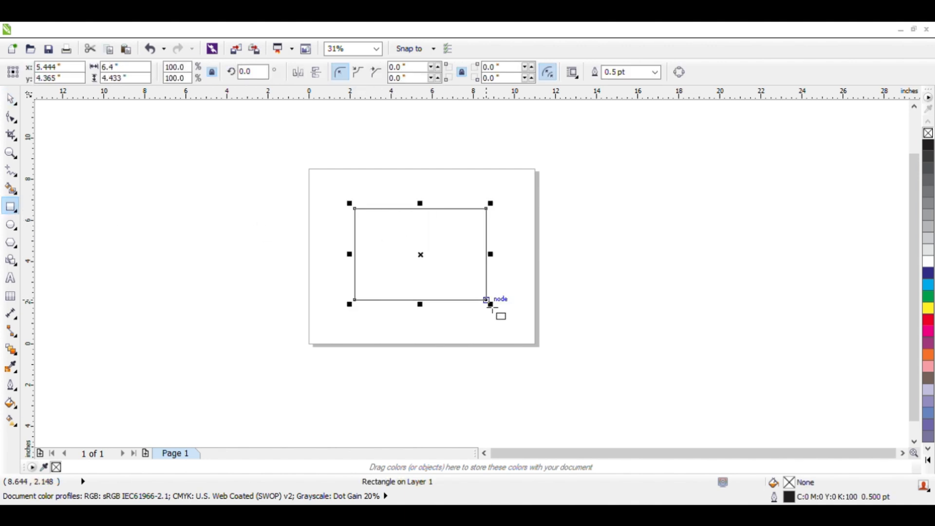
click(10, 99)
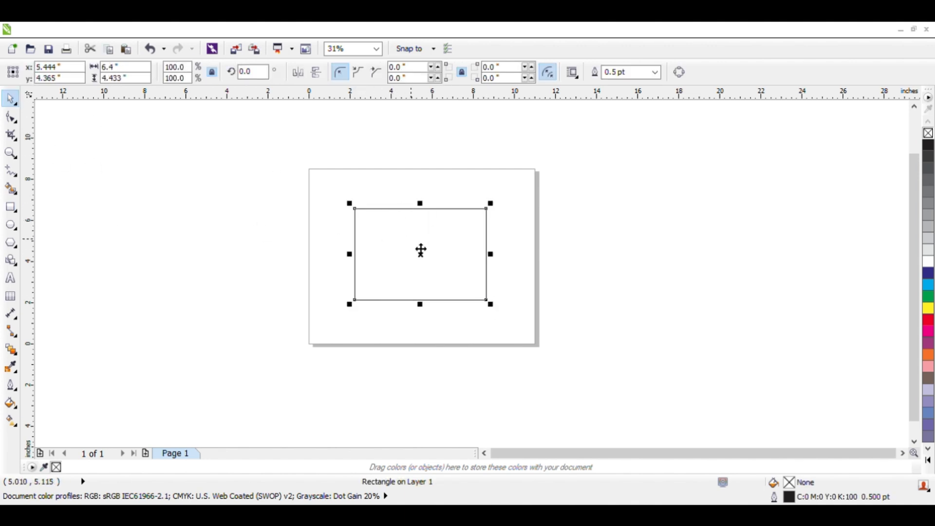
scroll(409, 258, up, 1)
drag(583, 176, 565, 215)
drag(488, 240, 414, 282)
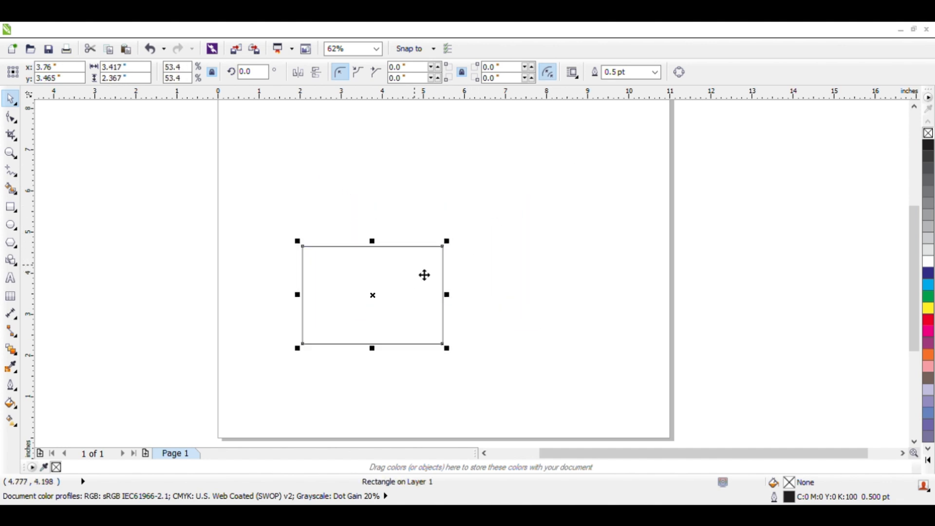
drag(443, 246, 413, 280)
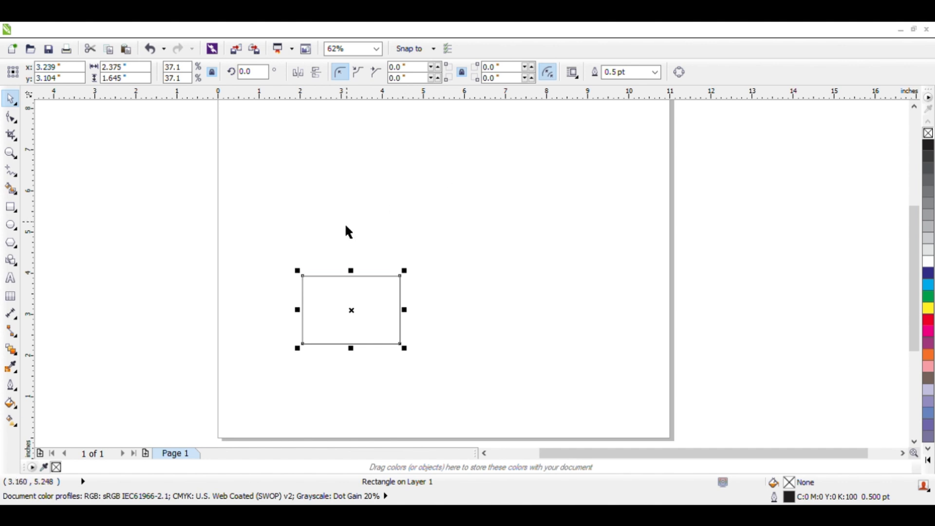
- Mirror-copy the rectangle to its right and repeat the copy to form a row of four adjoining panels
scroll(339, 304, down, 1)
scroll(356, 305, up, 1)
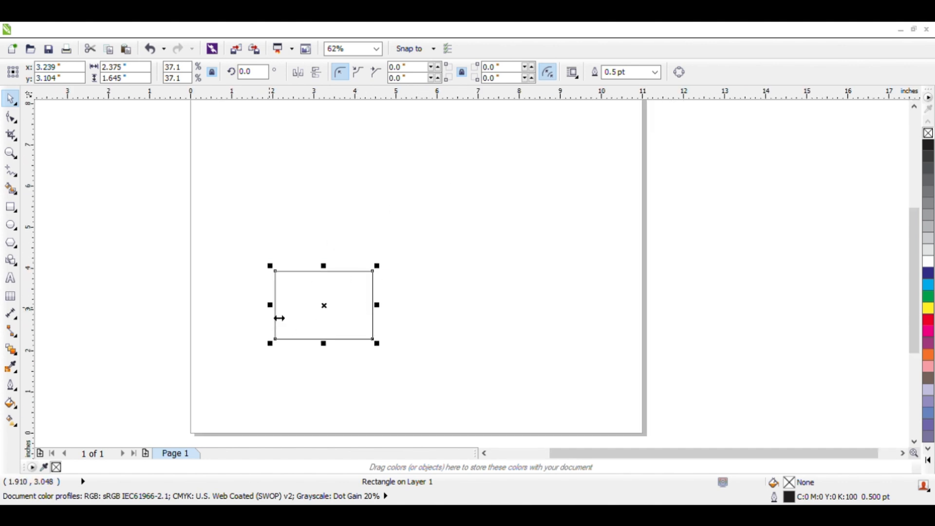
drag(270, 316, 422, 309)
key(ctrl+r)
key(ctrl+r)
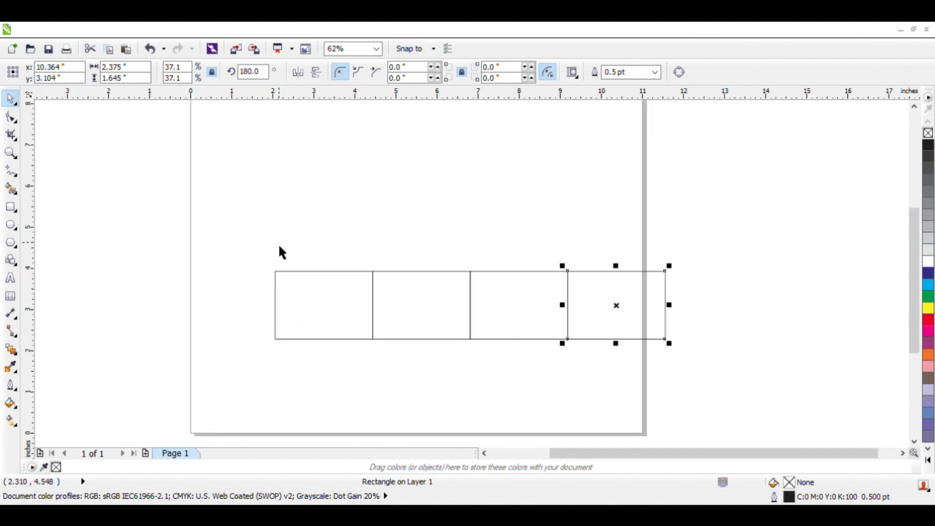
- Select the whole four-panel row and shift it left so that it fits within the page width
drag(257, 232, 688, 388)
drag(601, 315, 547, 322)
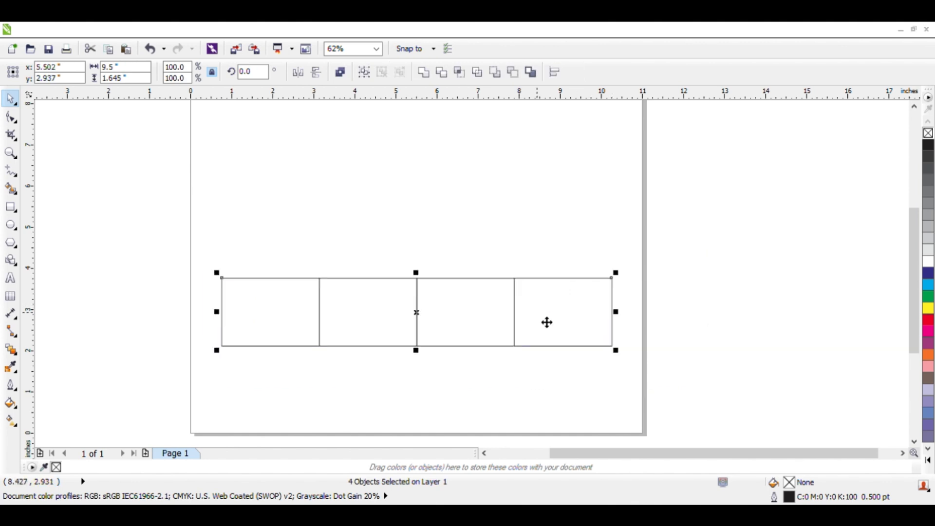
click(407, 210)
- Mirror-copy the first panel upward as a lid and add a flap about 0.51 in tall along its upper edge
click(268, 346)
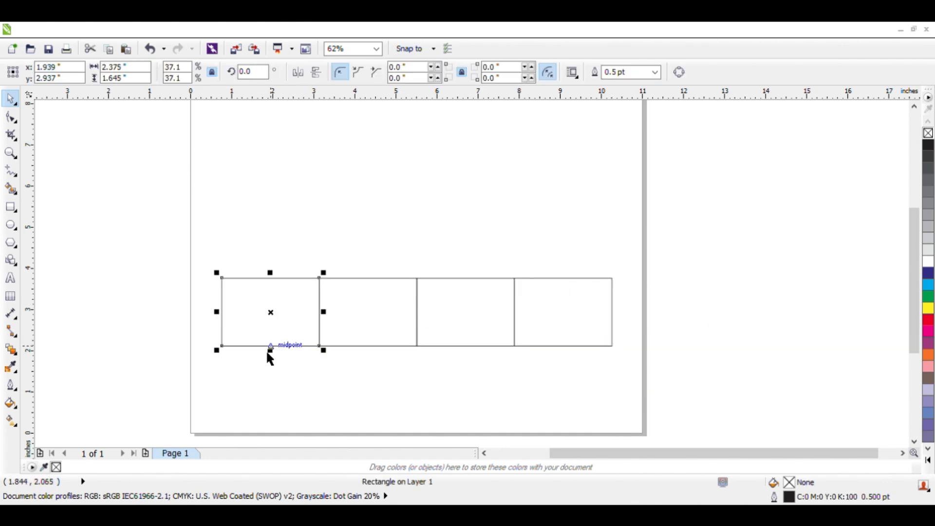
drag(269, 351, 287, 207)
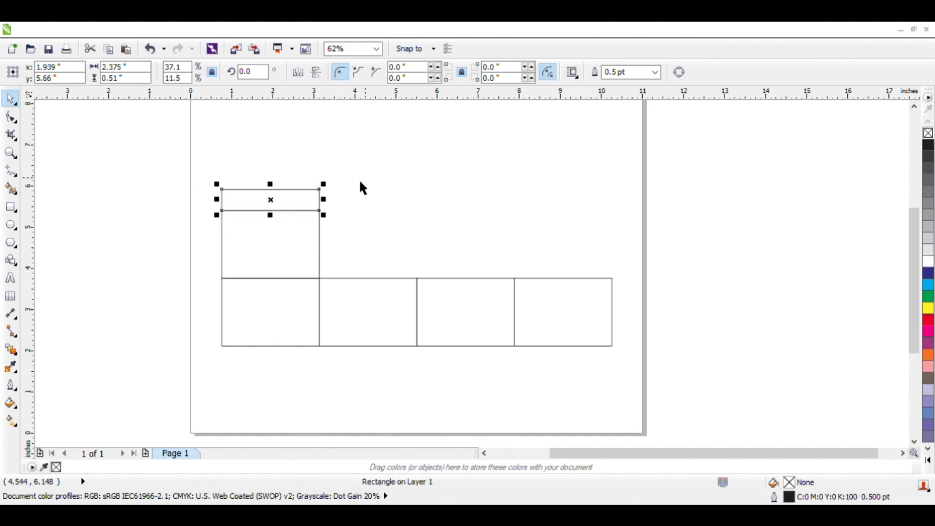
- Duplicate the lid panel with its flap, group the copy and align it to the third panel's bottom right corner
drag(130, 177, 334, 301)
drag(267, 202, 398, 182)
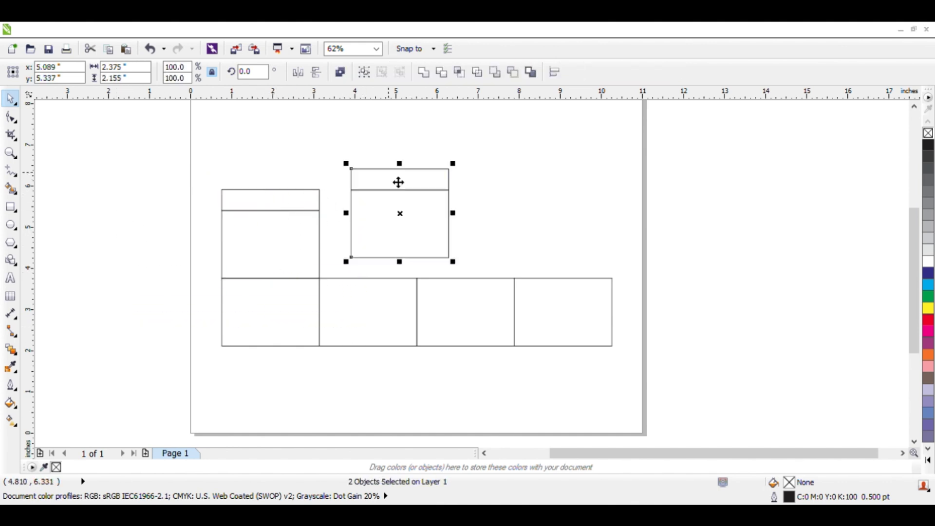
click(370, 74)
shift+click(495, 334)
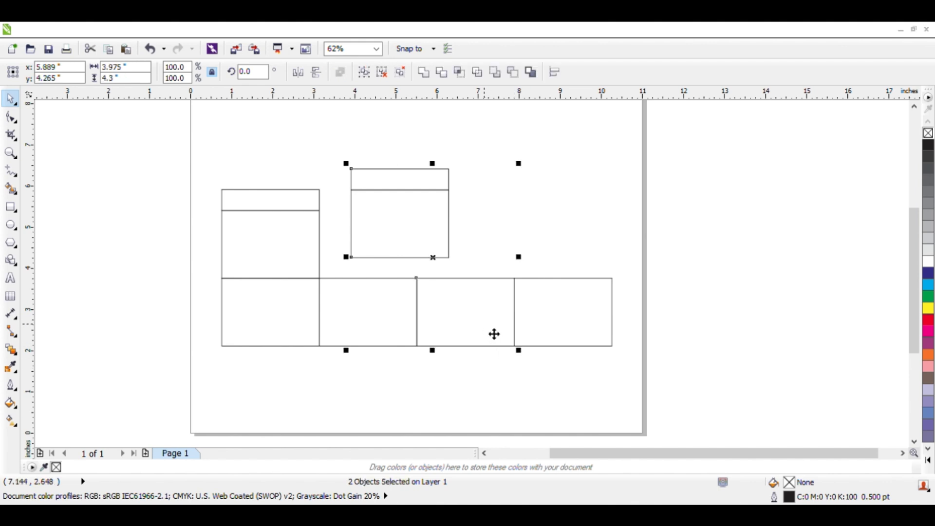
key(b)
key(r)
click(445, 180)
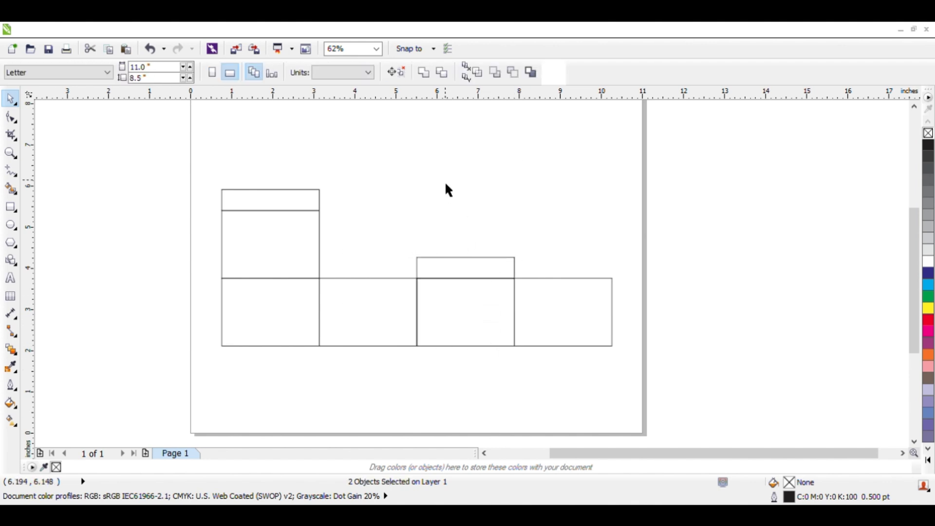
- Mirror the grouped lid and flap downward so that they hang directly below the third panel
click(475, 268)
drag(468, 254, 485, 380)
click(354, 319)
- Add a narrow full-height glue flap along the first panel's outer left edge by mirror-copying that panel
click(322, 313)
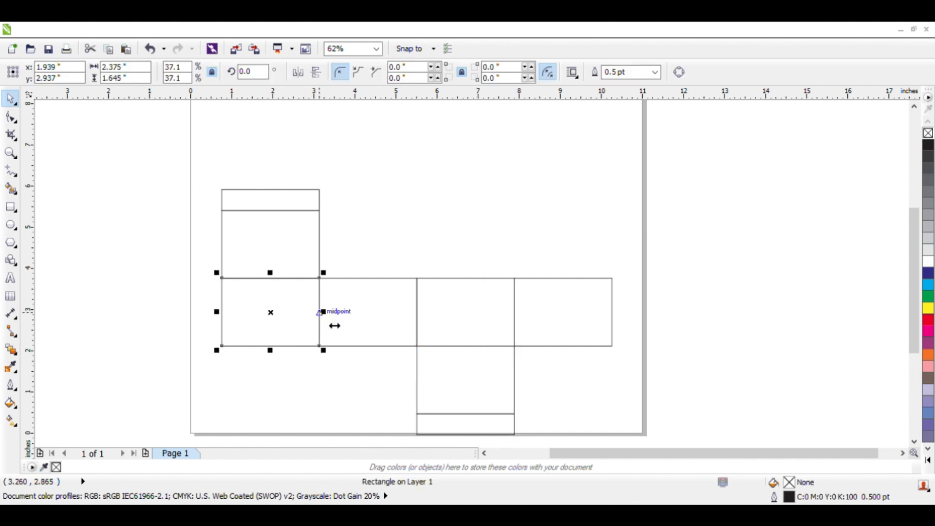
drag(330, 321, 219, 308)
click(344, 194)
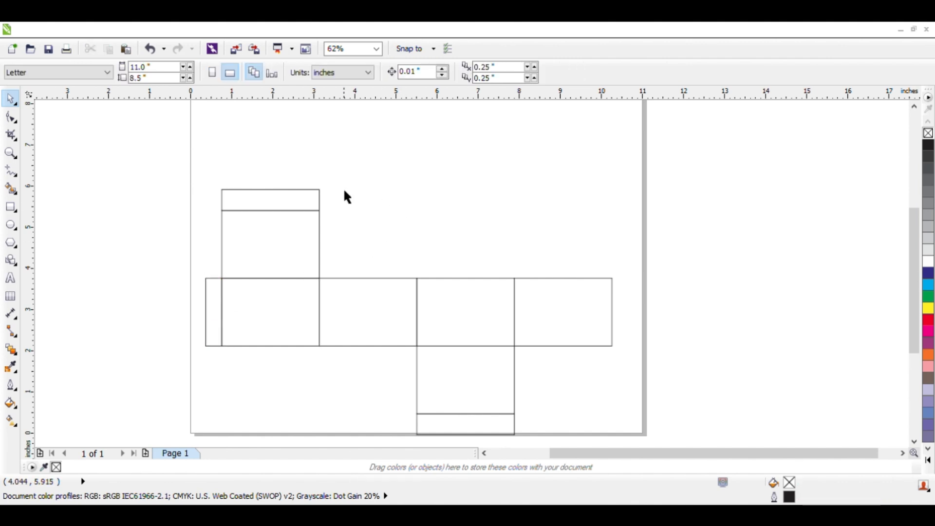
- Group all pieces of the box layout and centre the group on the page
scroll(285, 180, down, 2)
drag(181, 163, 532, 368)
drag(387, 271, 390, 248)
click(365, 73)
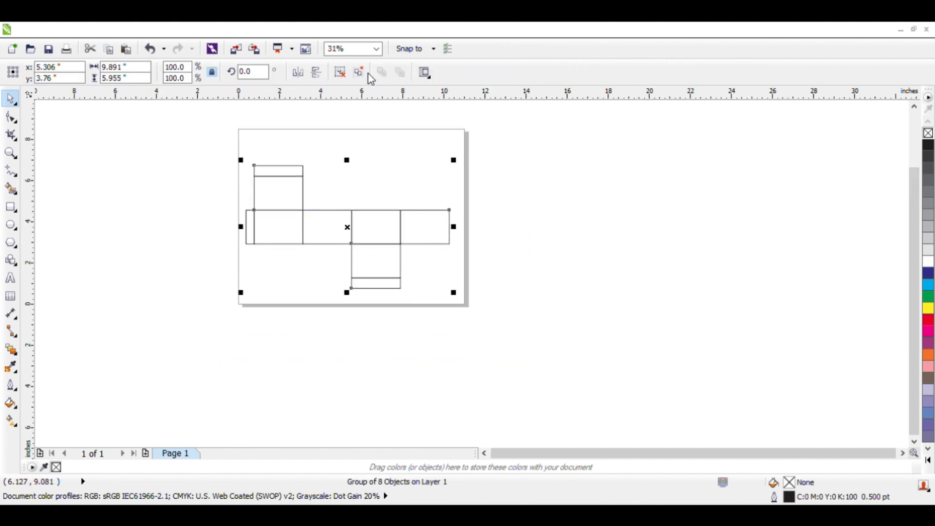
click(549, 224)
key(F2)
drag(185, 142, 507, 305)
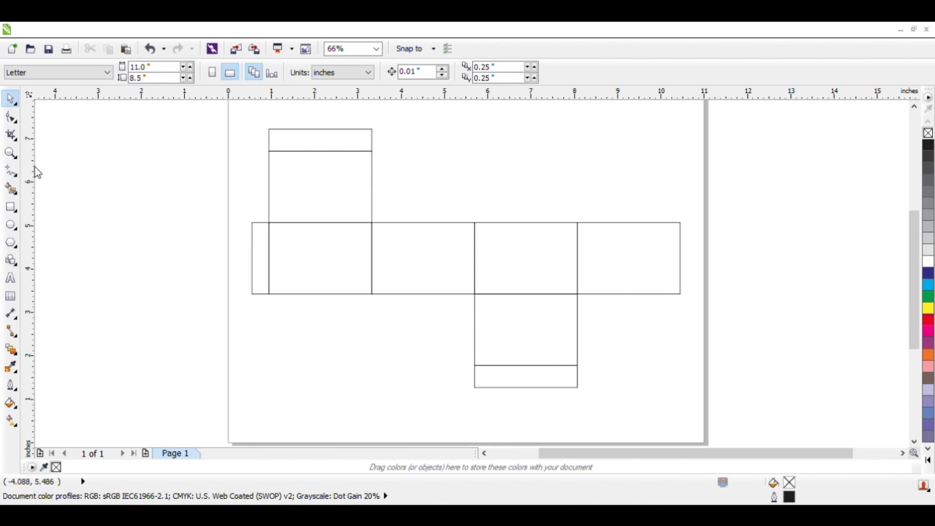
key(F5)
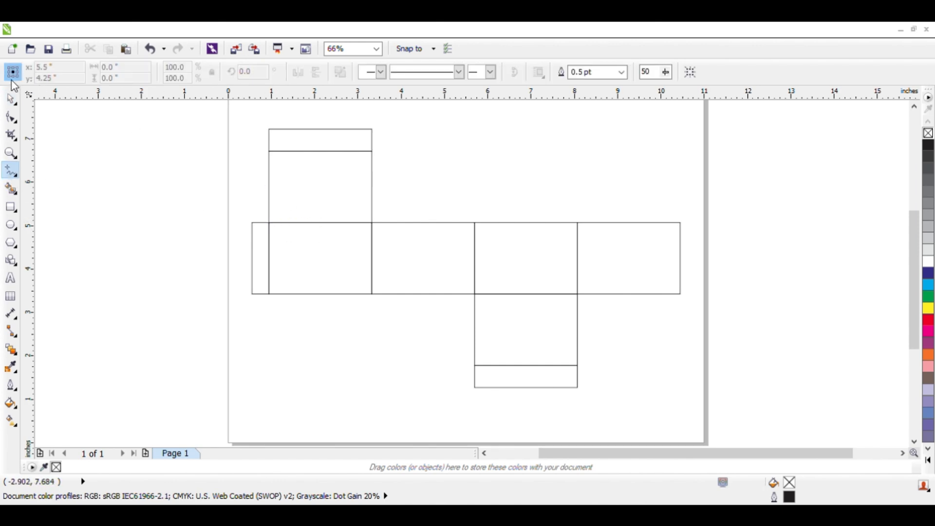
click(12, 101)
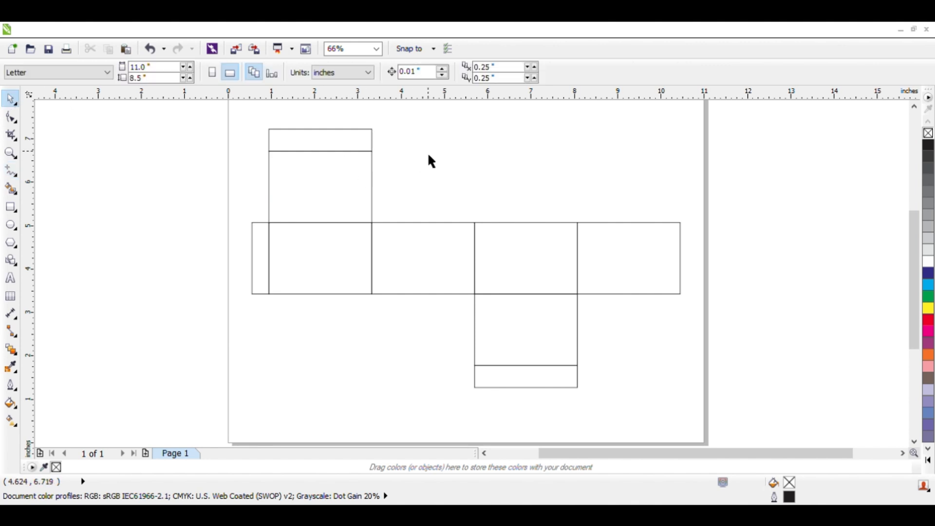
click(12, 169)
click(11, 101)
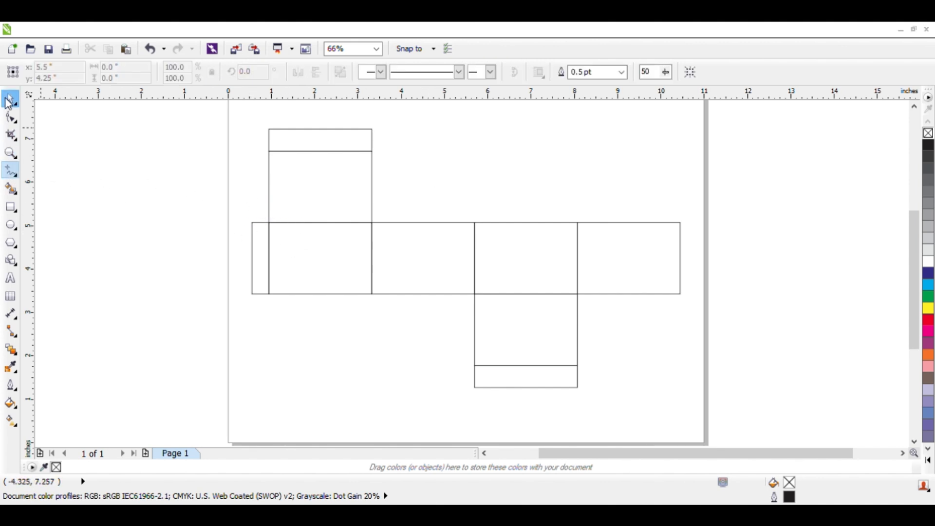
- Undo the stray move of the box layout and ungroup it into separate panels
scroll(261, 219, up, 2)
drag(261, 239, 214, 268)
key(ctrl+z)
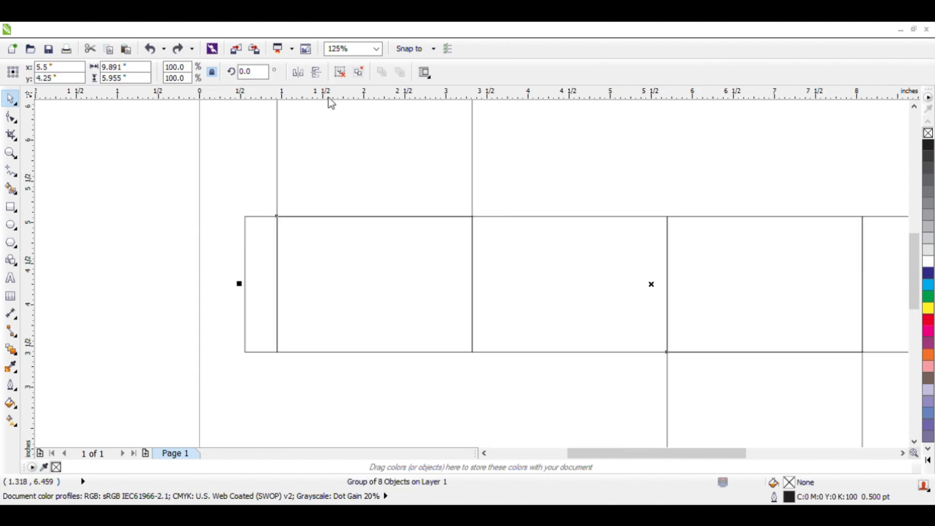
click(343, 76)
click(534, 166)
- Draw a short vertical line about 0.3 in long with the Freehand tool, just left of the top flap
scroll(255, 221, up, 2)
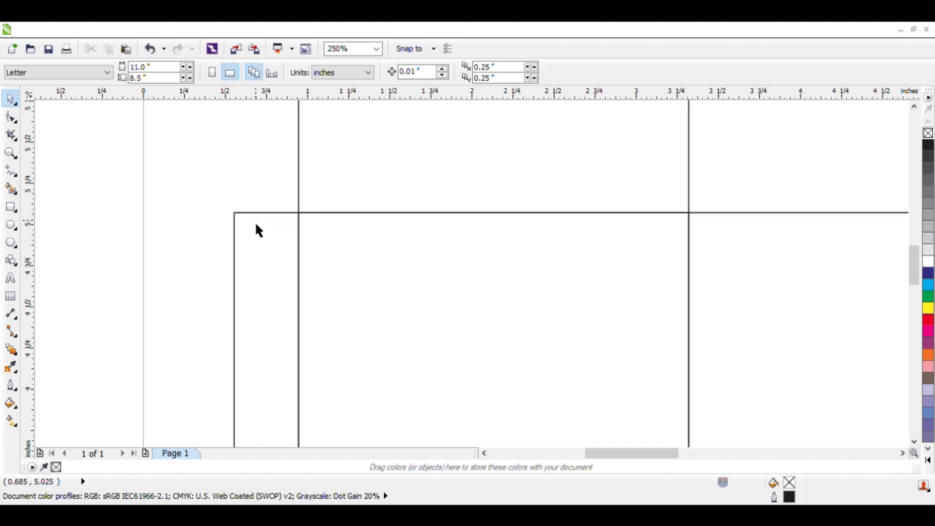
scroll(259, 230, down, 4)
scroll(269, 154, down, 2)
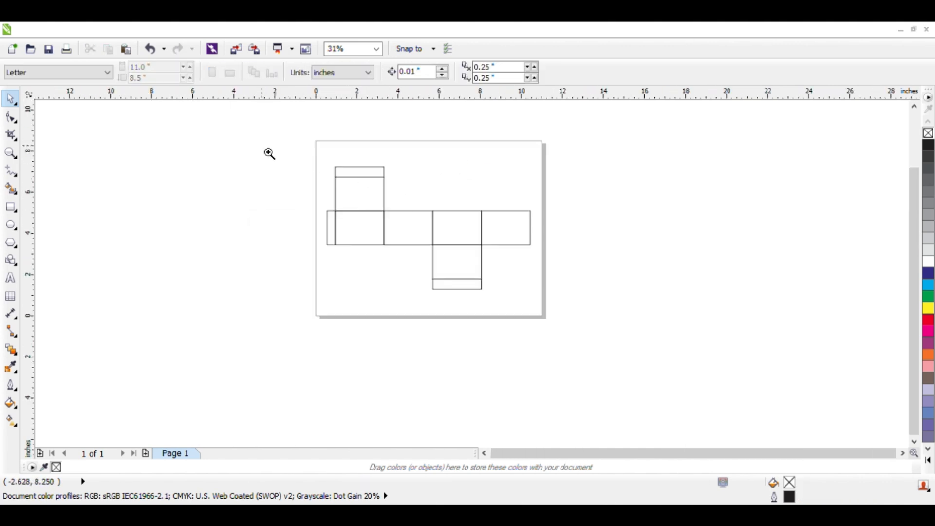
scroll(269, 154, up, 3)
drag(302, 130, 720, 346)
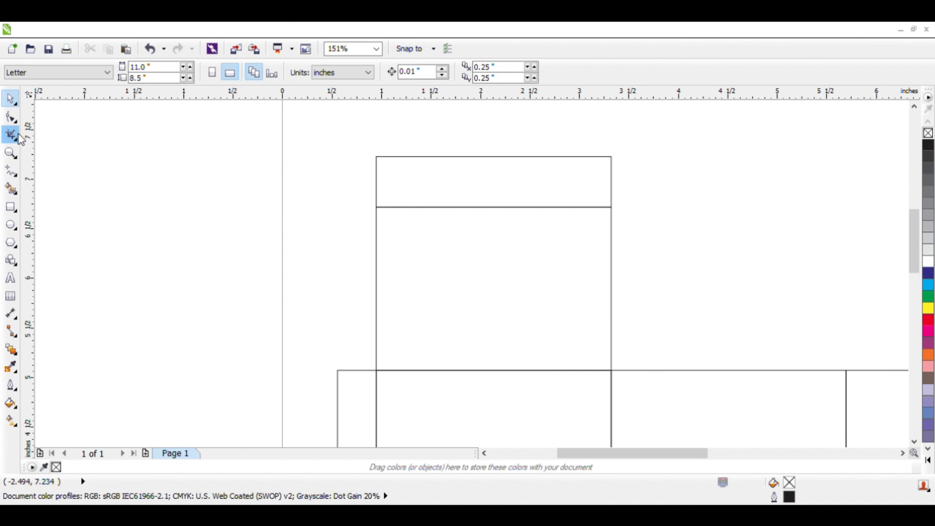
click(14, 170)
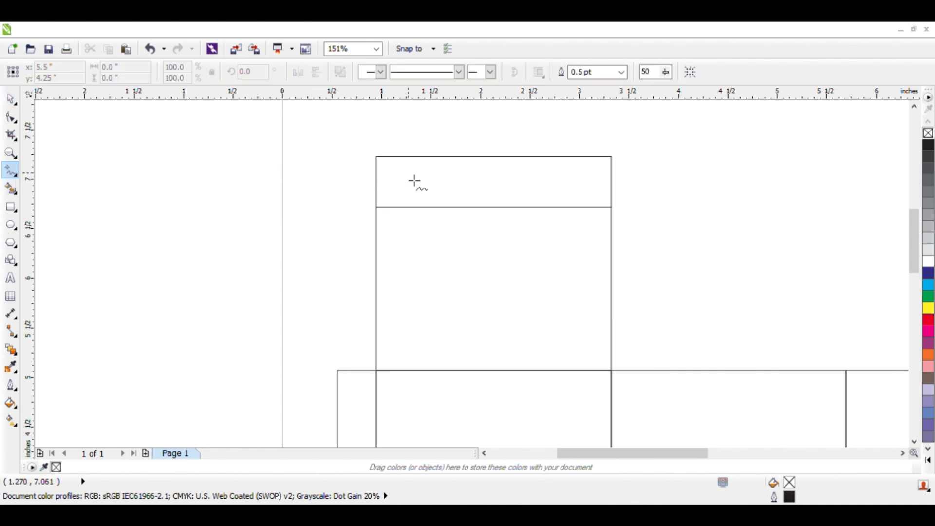
click(333, 141)
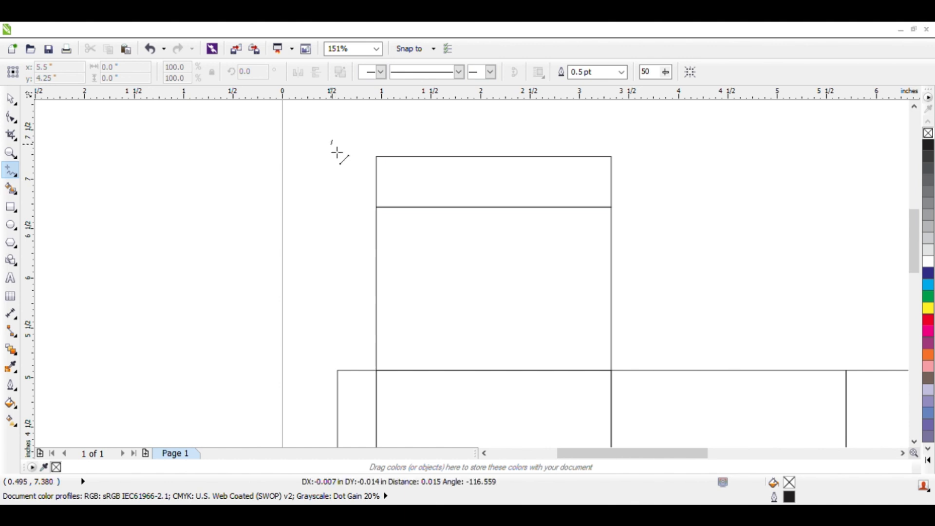
click(337, 178)
key(space)
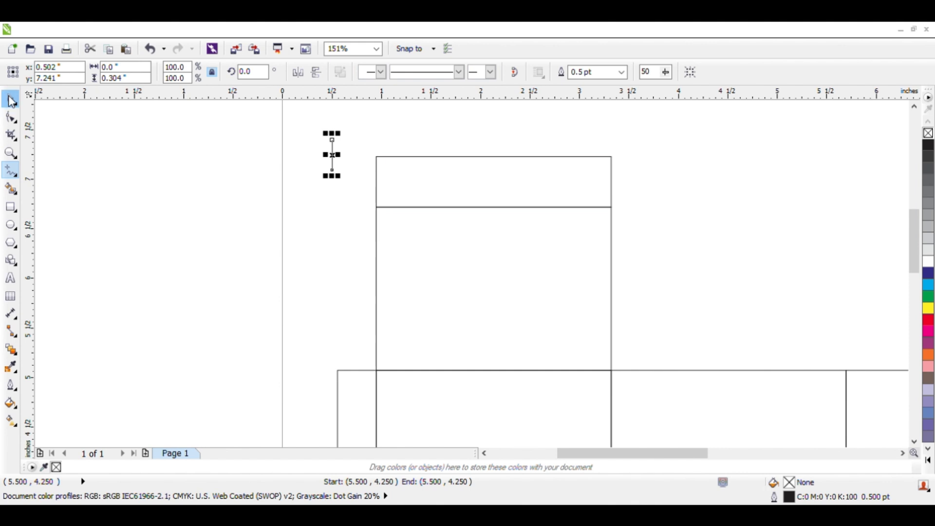
- Try to set the short vertical line's length to 0.125 in
scroll(344, 136, up, 2)
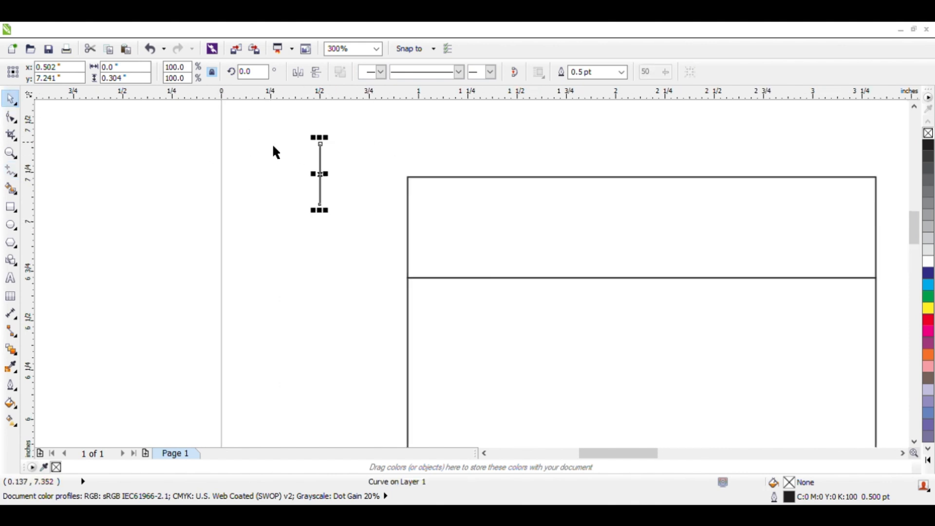
click(135, 78)
text(.125)
key(Escape)
click(137, 81)
double_click(137, 81)
text(2.125)
key(Return)
click(175, 190)
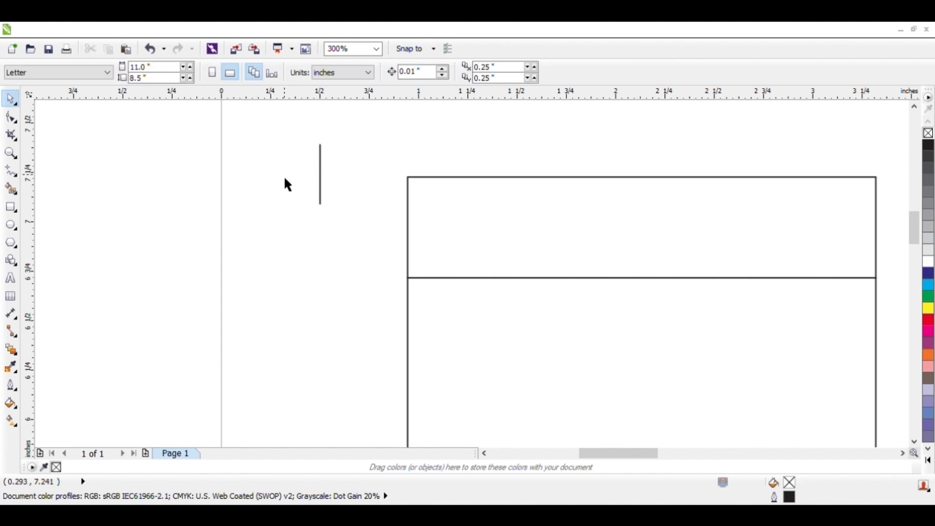
- Unlock the vertical line's proportional scaling and set its height to 0.125 in
click(319, 163)
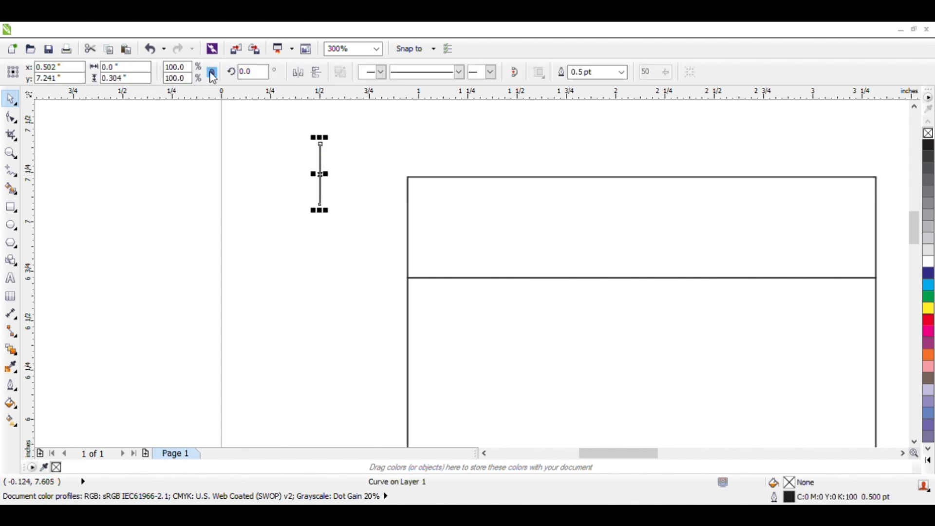
click(143, 80)
double_click(143, 82)
text(.125)
key(Return)
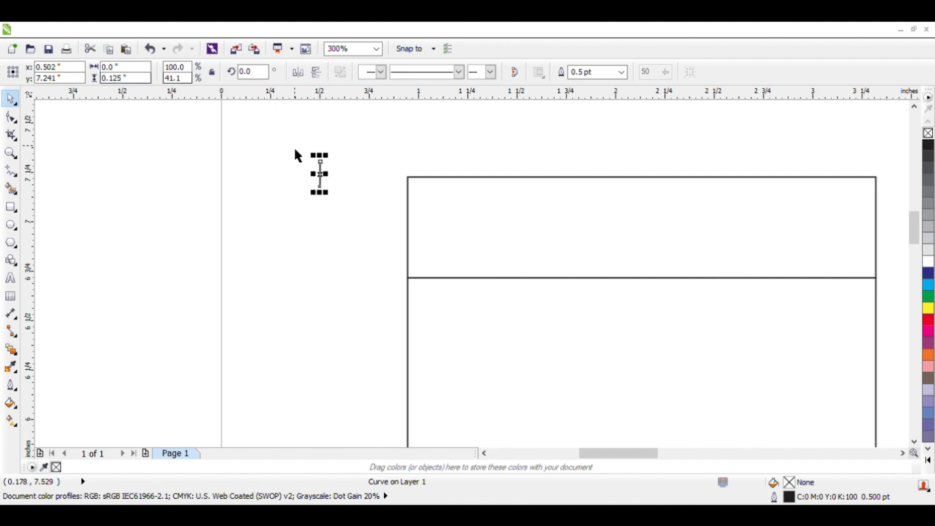
- Move the short line down beside the left end of the fold between the top flap and the lid
drag(259, 132, 377, 241)
drag(328, 185, 375, 291)
scroll(375, 291, up, 1)
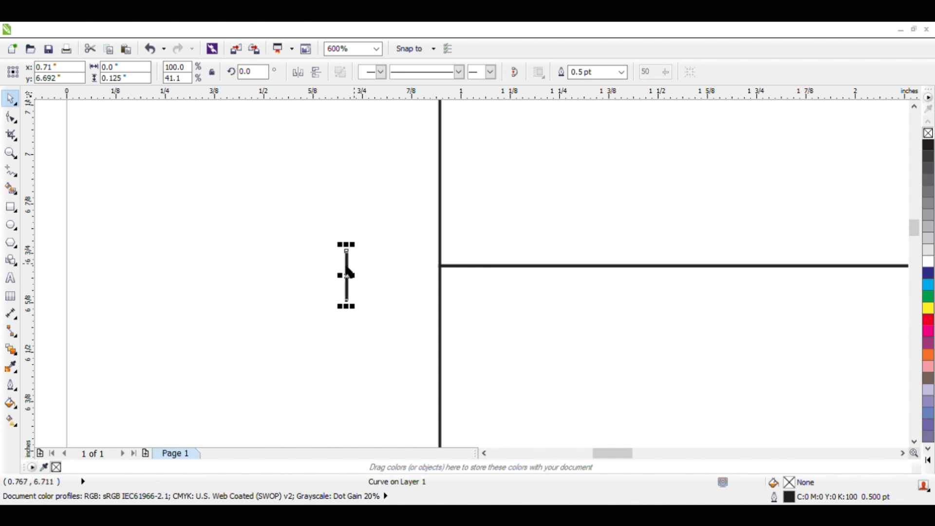
- Duplicate the short line in place, rotate the copy 90° to form a cross, and select both lines
double_click(258, 78)
text(90)
key(Return)
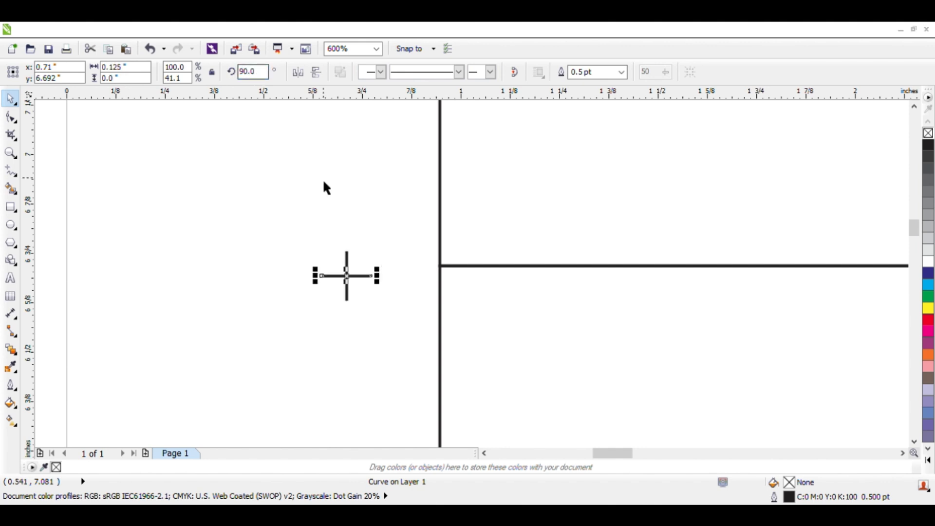
drag(202, 213, 475, 363)
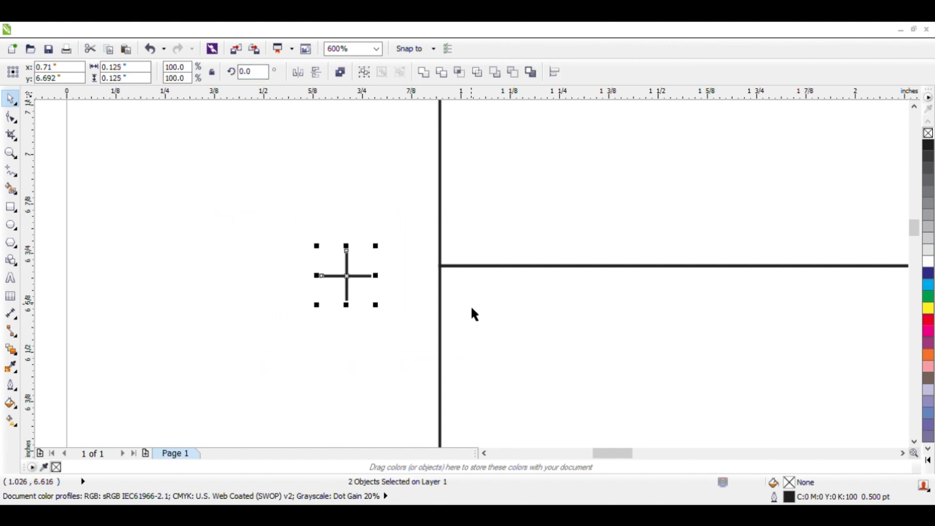
scroll(475, 314, down, 2)
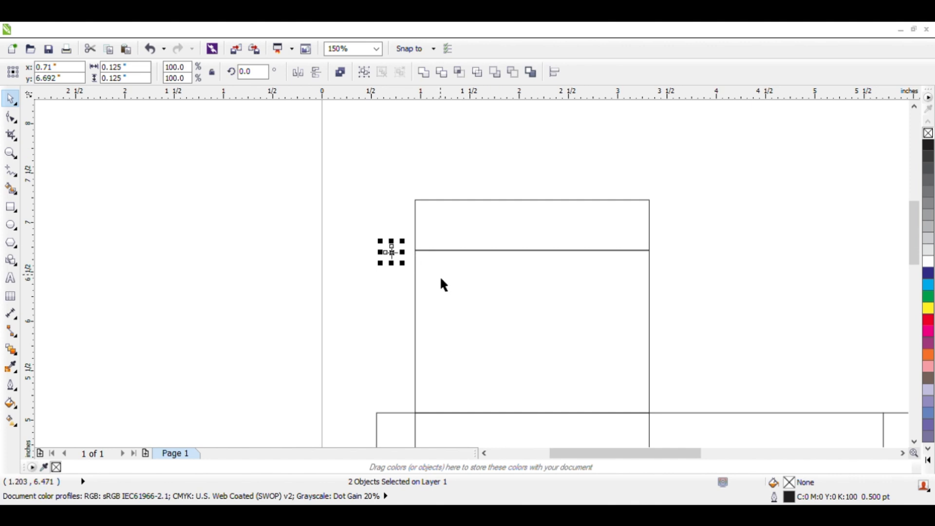
click(451, 282)
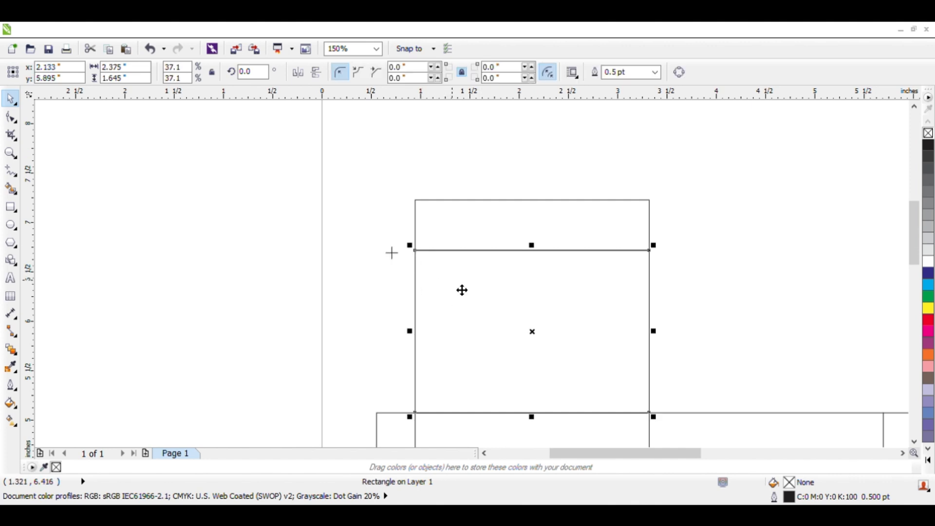
drag(462, 290, 542, 290)
key(ctrl+z)
- Align the two short crossed lines to the top and left edges of the lid panel
drag(330, 214, 419, 295)
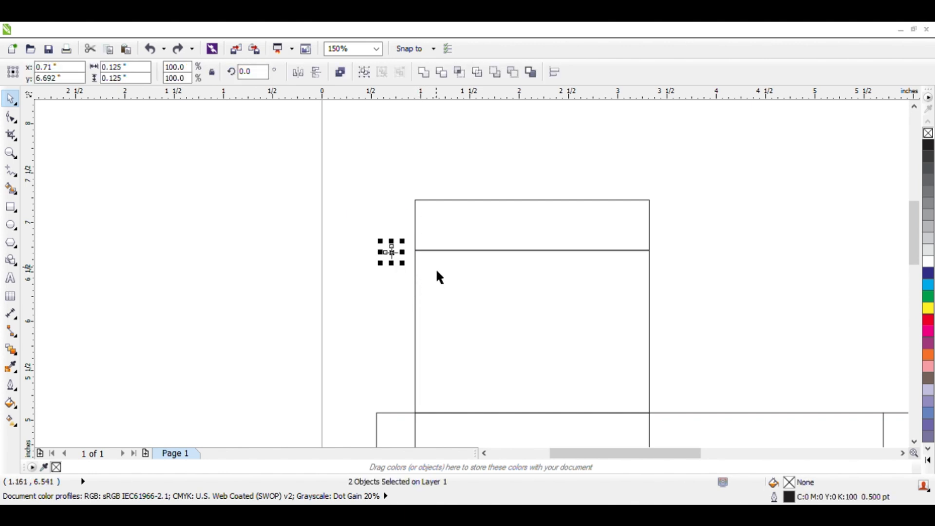
shift+click(436, 273)
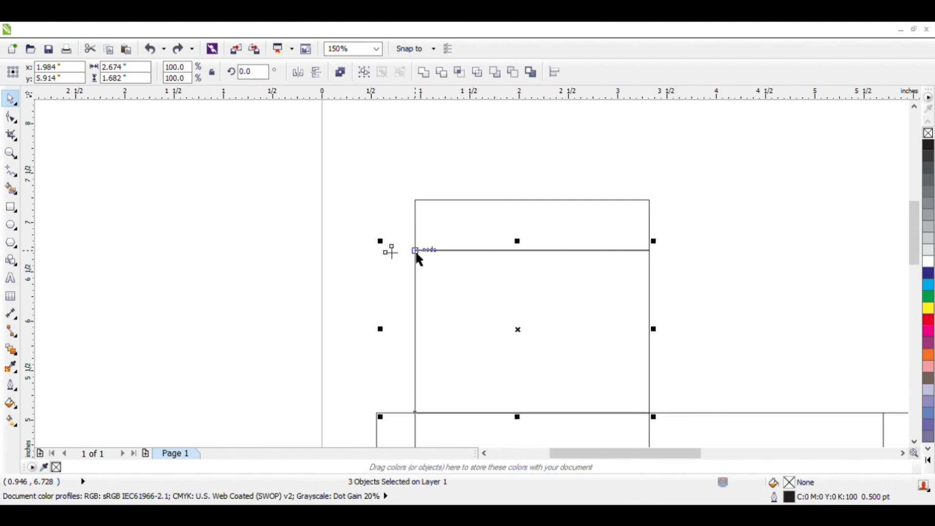
key(t)
scroll(409, 259, up, 2)
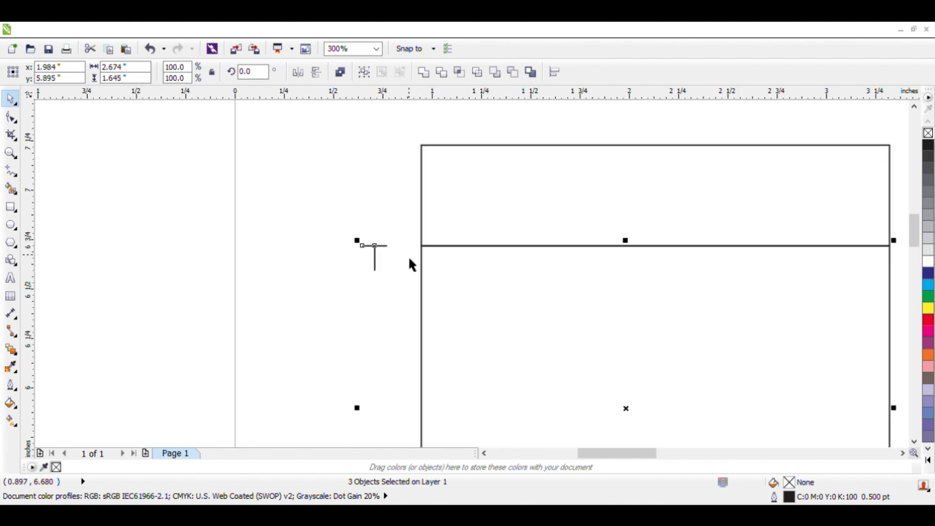
key(l)
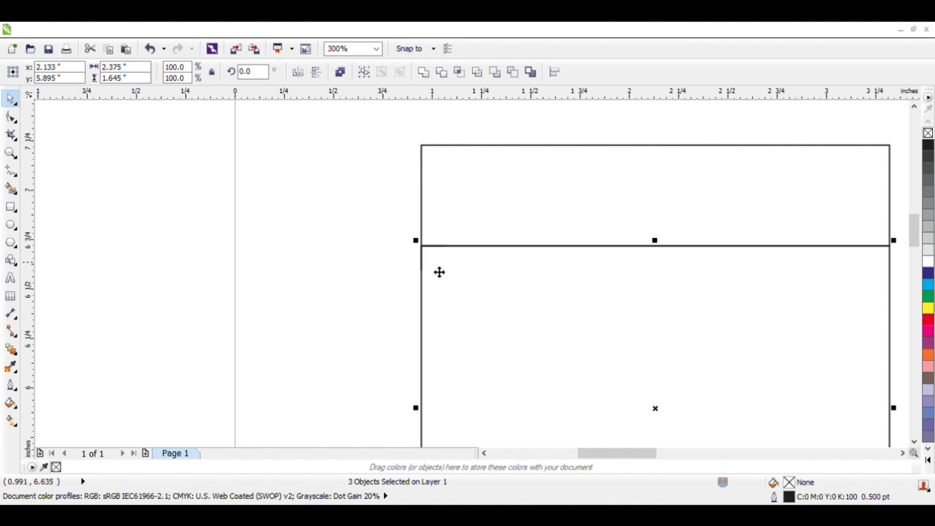
- Select the two short lines and mirror them both ways about the lid's upper-left corner so they point outward
click(316, 197)
drag(313, 194, 465, 292)
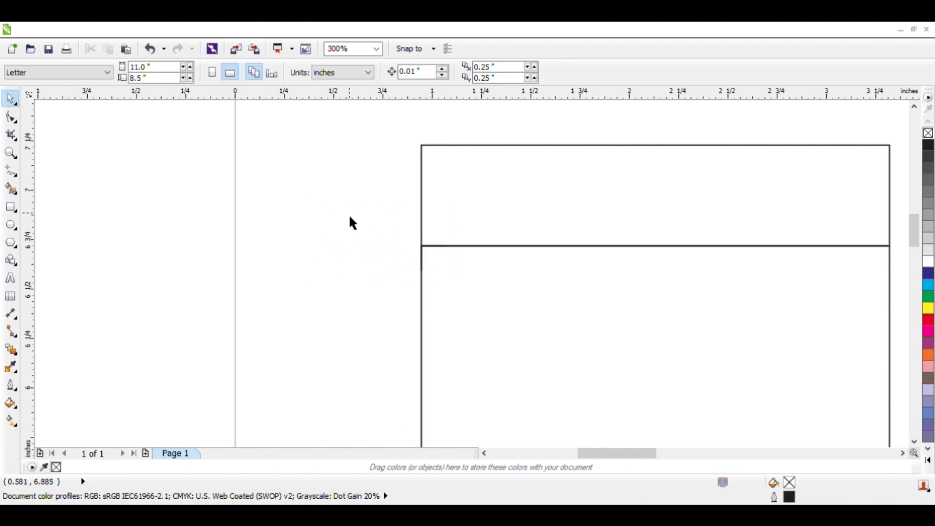
drag(327, 187, 520, 336)
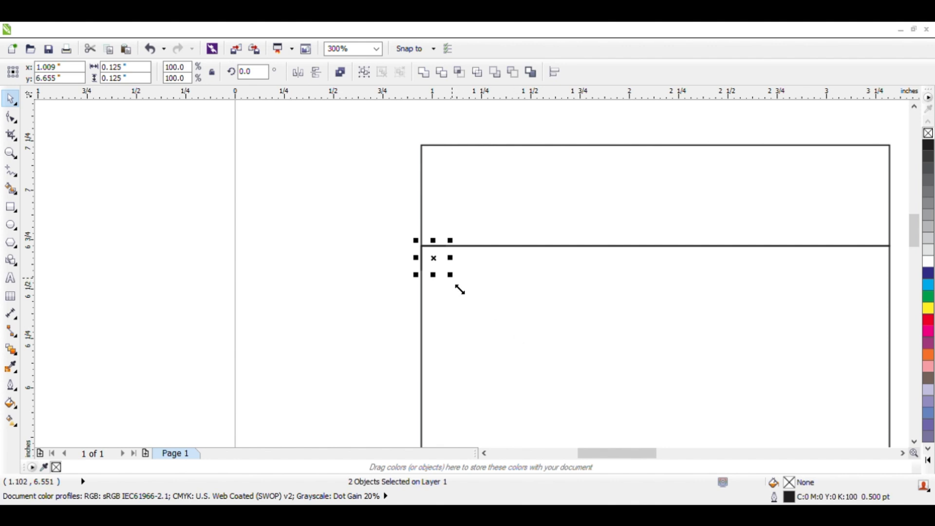
drag(452, 278, 402, 246)
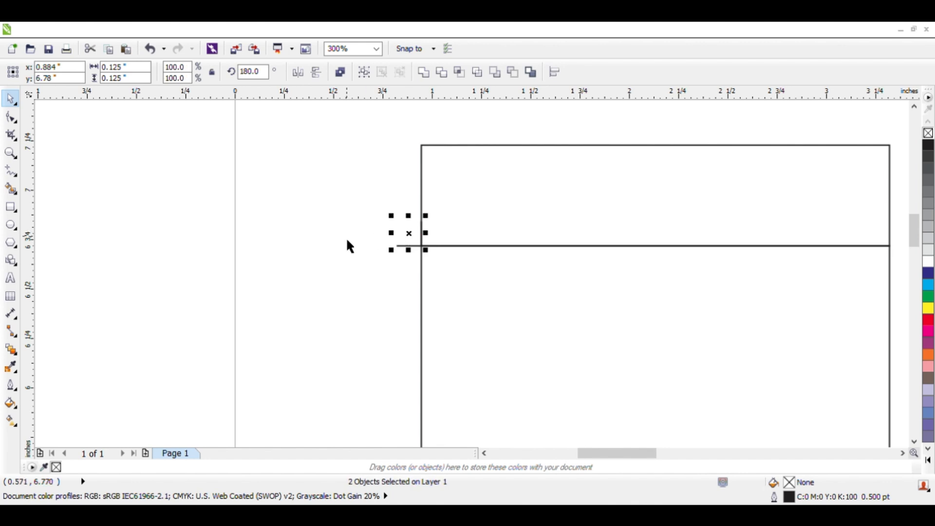
click(353, 197)
scroll(433, 235, up, 1)
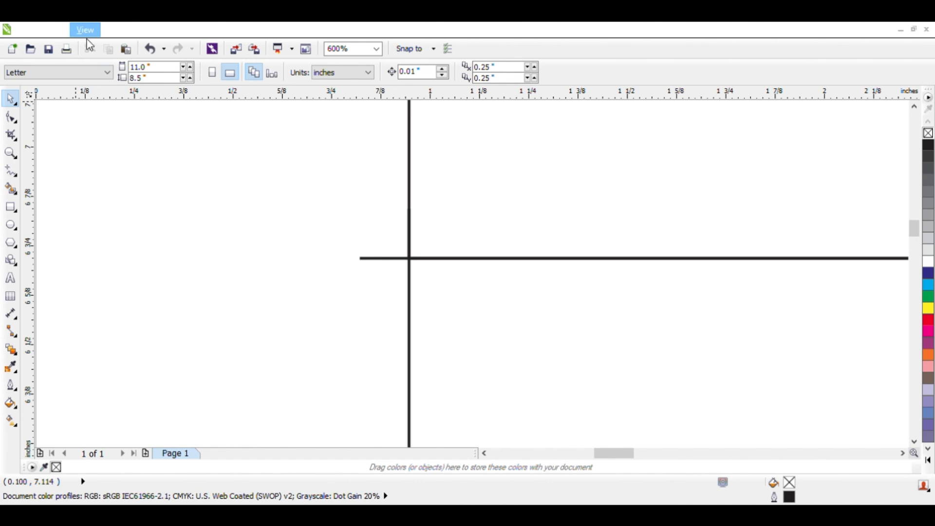
- Examine the two short lines at the lid's upper-left corner in the thin-line view and restore the normal display
drag(268, 162, 514, 348)
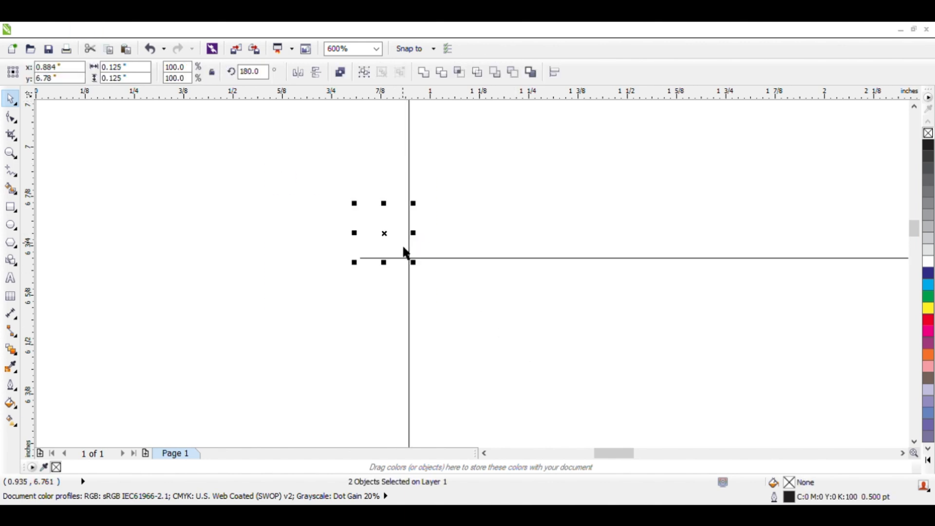
drag(395, 245, 334, 235)
key(ctrl+z)
drag(375, 168, 458, 288)
click(320, 196)
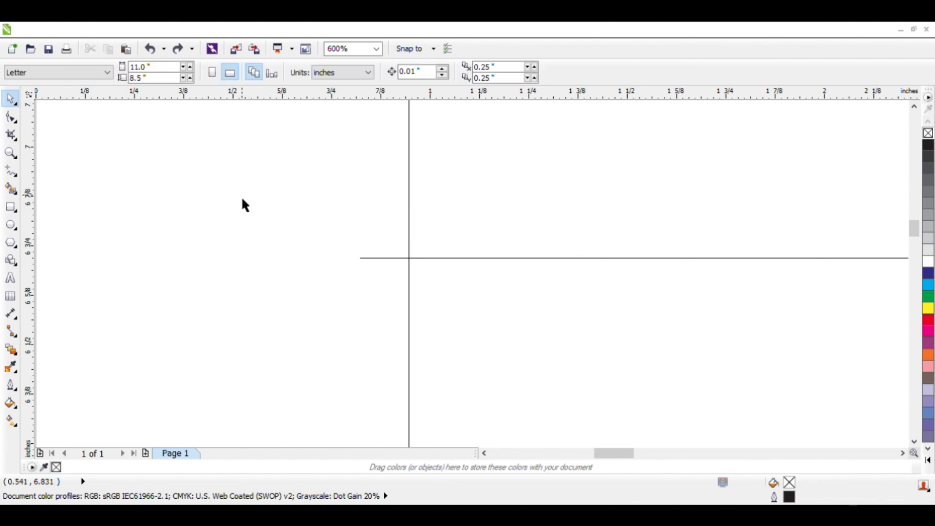
click(80, 30)
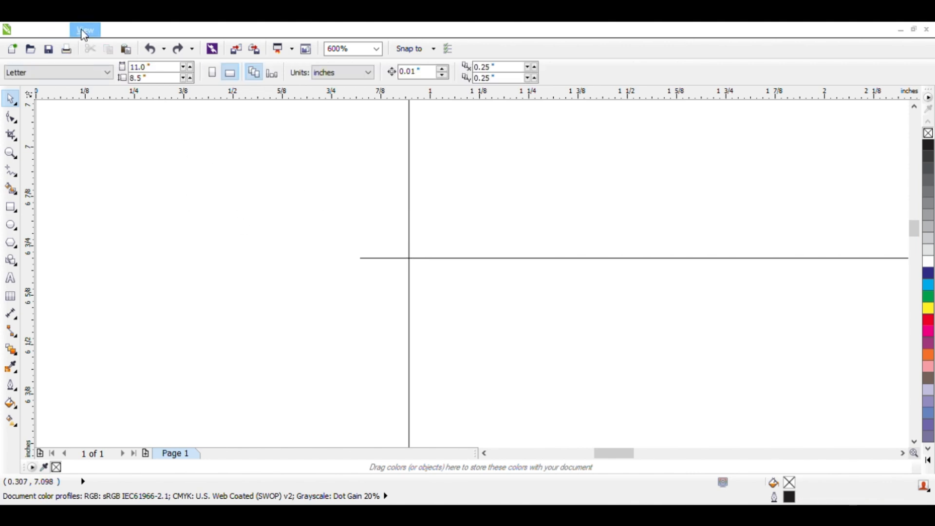
click(108, 106)
- Examine the top flap, the lid panel and both ends of the fold between them
scroll(283, 214, down, 3)
key(F2)
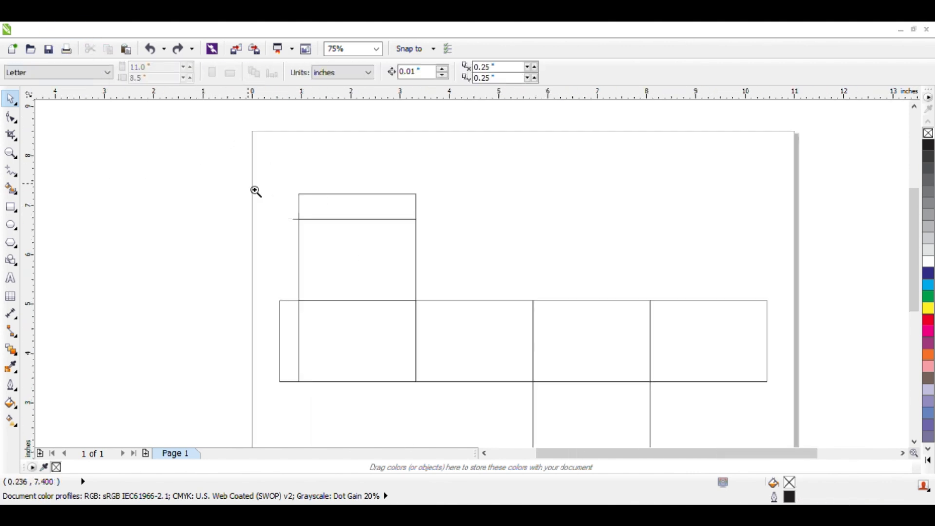
drag(227, 180, 466, 334)
drag(264, 156, 411, 234)
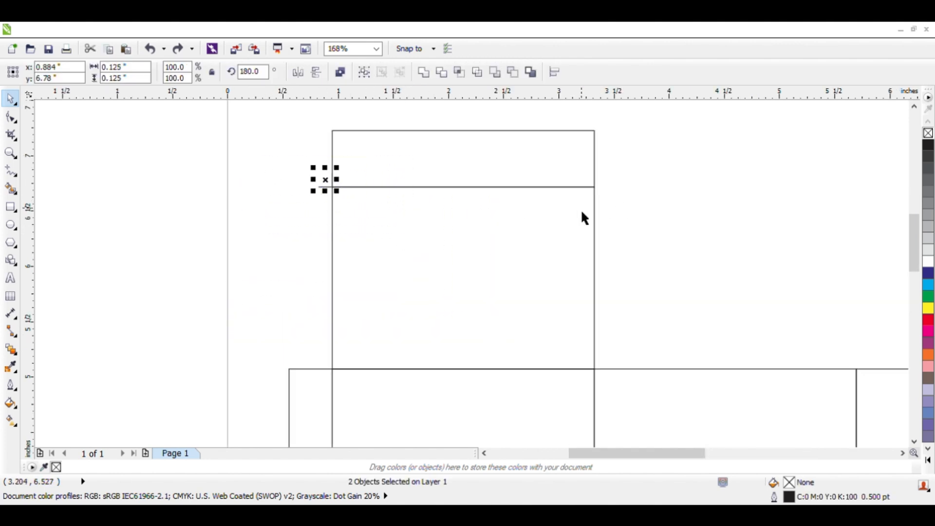
click(594, 187)
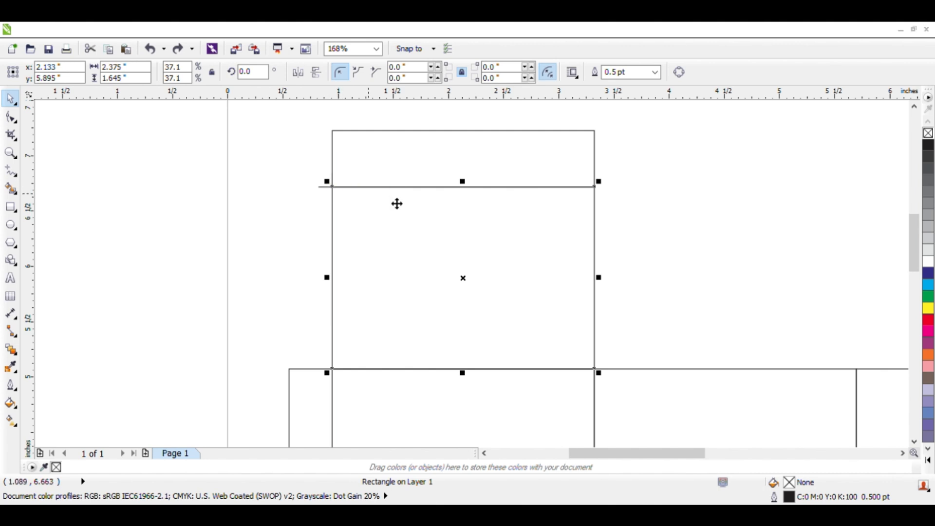
key(F3)
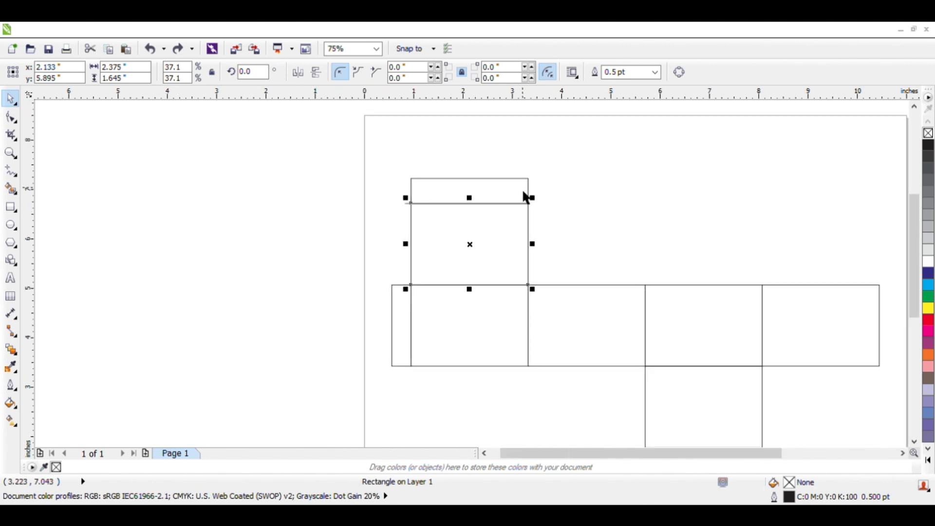
drag(526, 197, 599, 192)
key(ctrl+z)
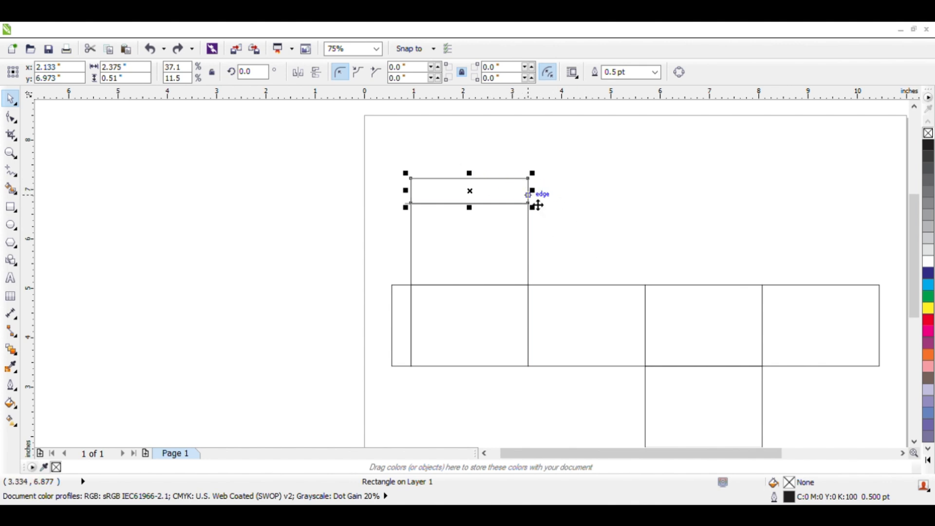
scroll(533, 214, up, 1)
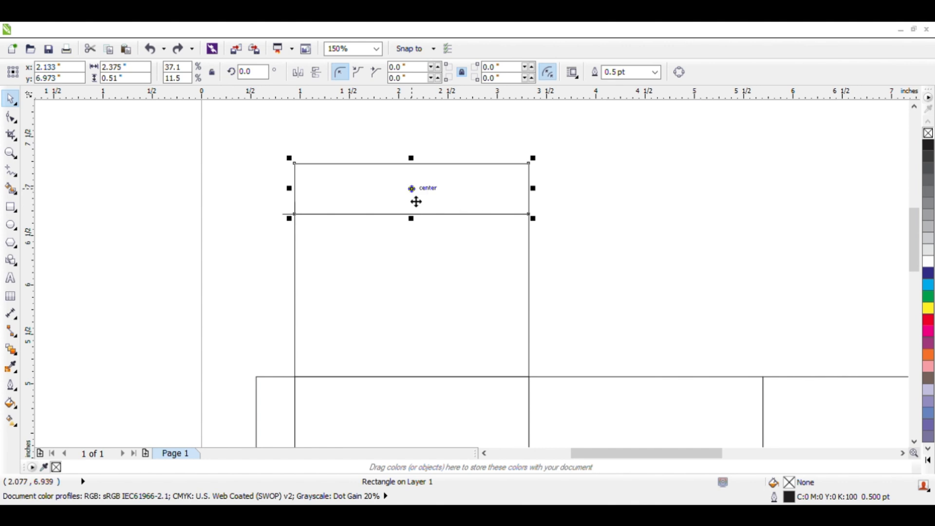
scroll(529, 227, up, 1)
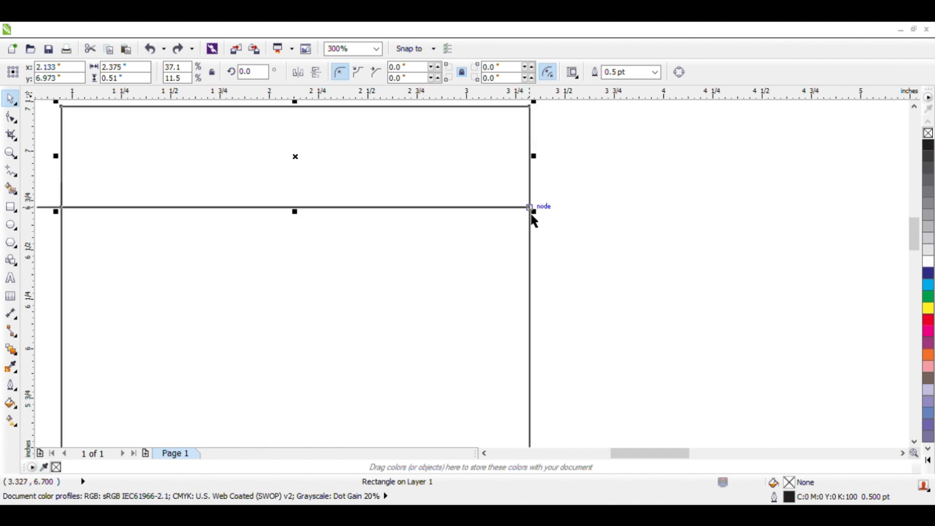
scroll(534, 213, down, 1)
click(263, 183)
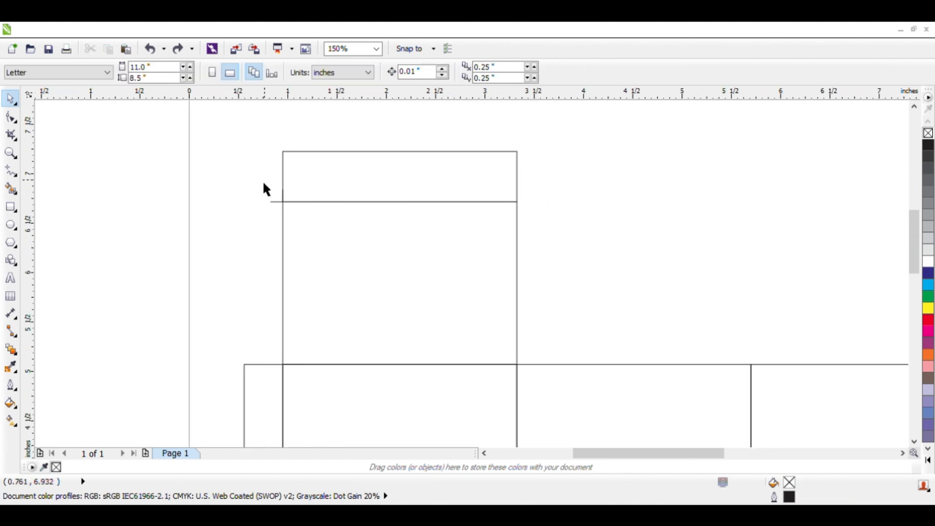
- Duplicate the left corner mark along the top flap's fold and align the copy to the lid panel's right edge
drag(228, 167, 343, 249)
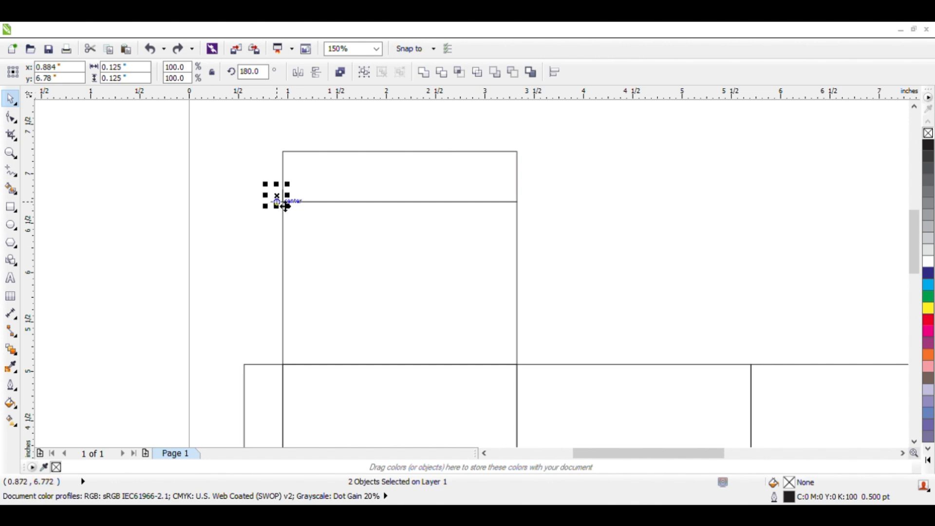
drag(286, 206, 367, 207)
shift+click(440, 232)
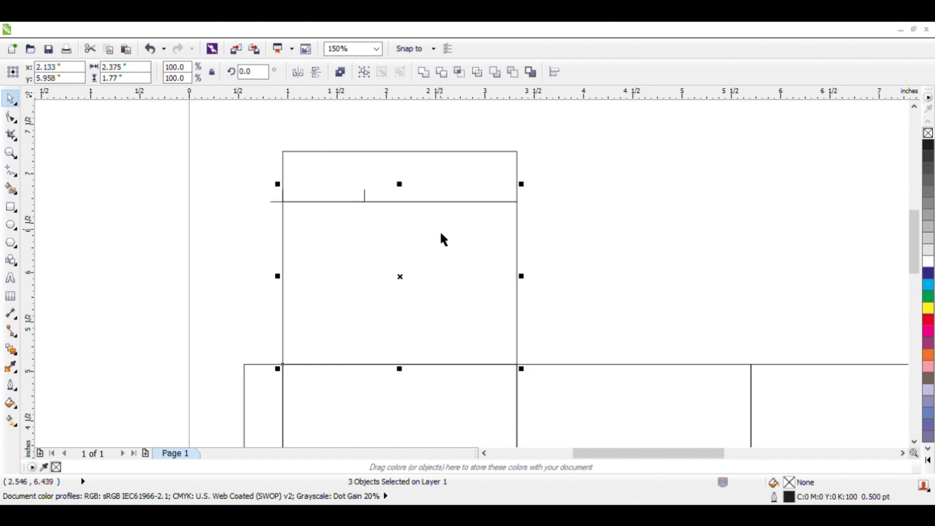
key(r)
- Mirror the copied mark horizontally so it extends outward from the lid's upper-right corner at 0.125 in wide
drag(575, 167, 461, 242)
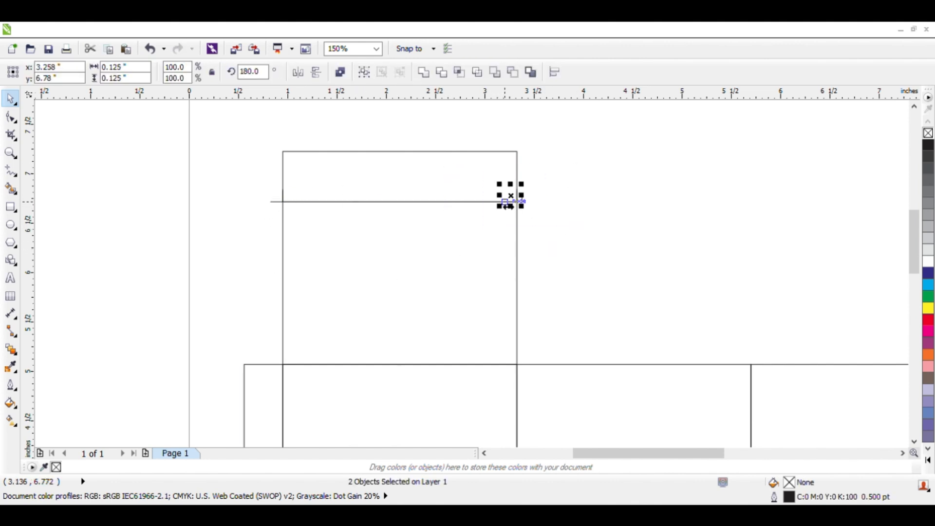
drag(506, 206, 548, 207)
scroll(545, 207, up, 2)
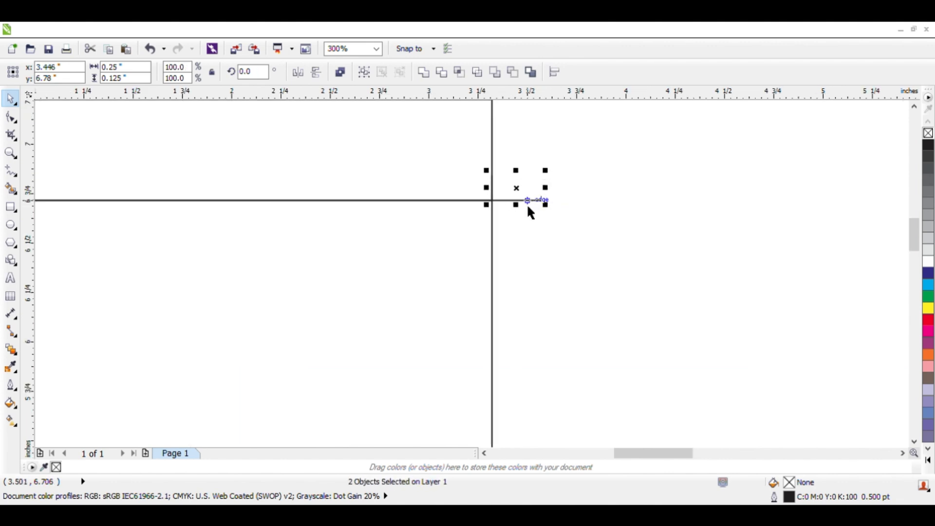
key(ctrl+z)
drag(465, 189, 507, 191)
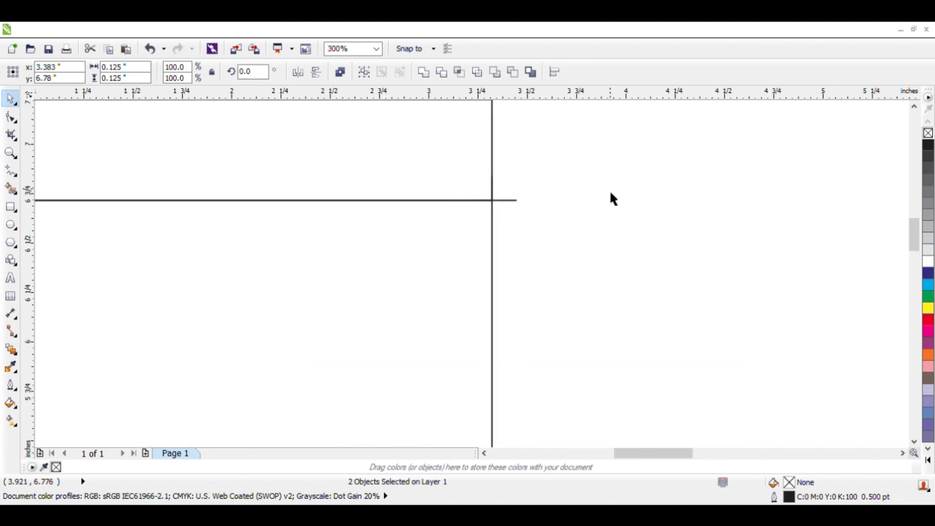
click(612, 197)
- Place a copy of the left mark at the upper-left corner of the body panel below the lid, directly above its top edge
scroll(592, 185, down, 4)
drag(427, 154, 495, 278)
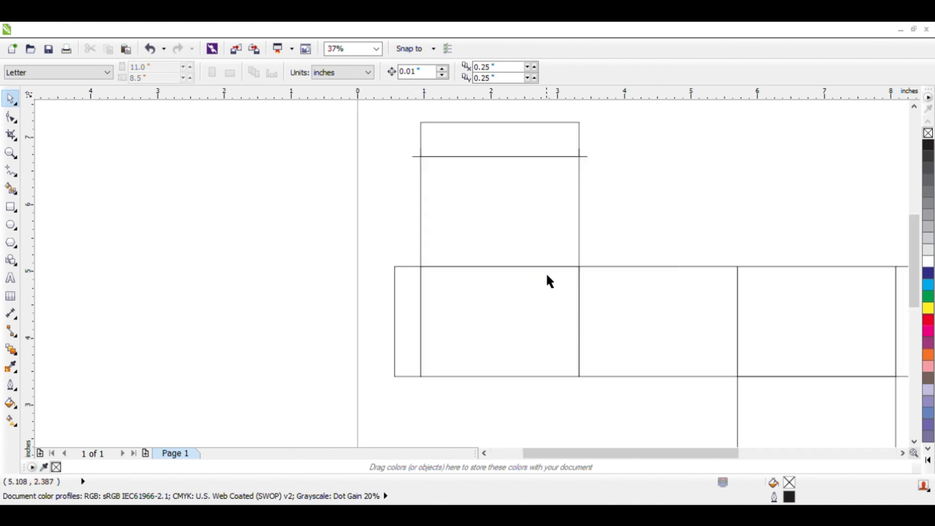
drag(372, 131, 476, 194)
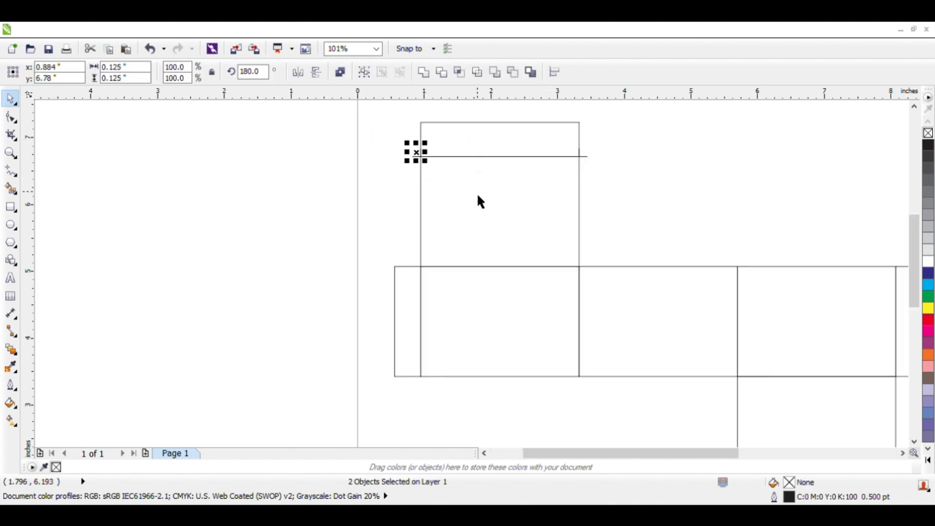
shift+click(441, 280)
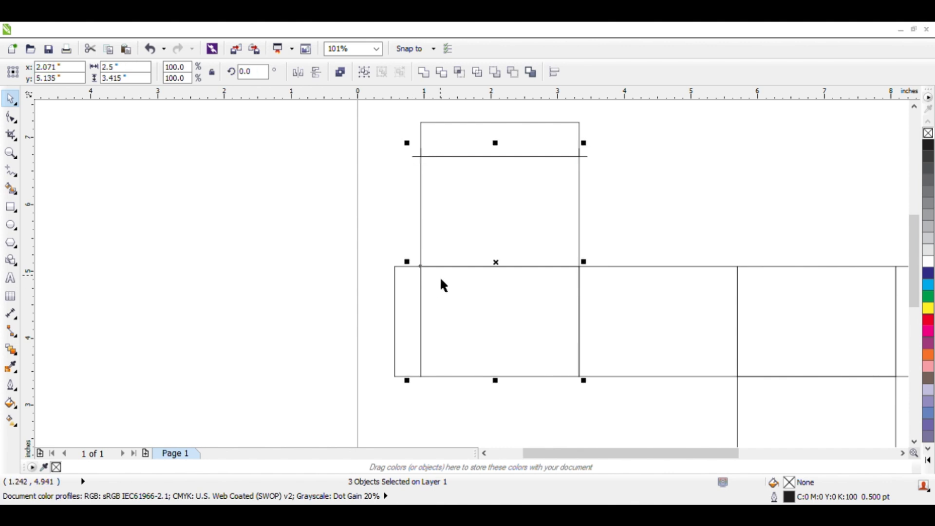
click(399, 250)
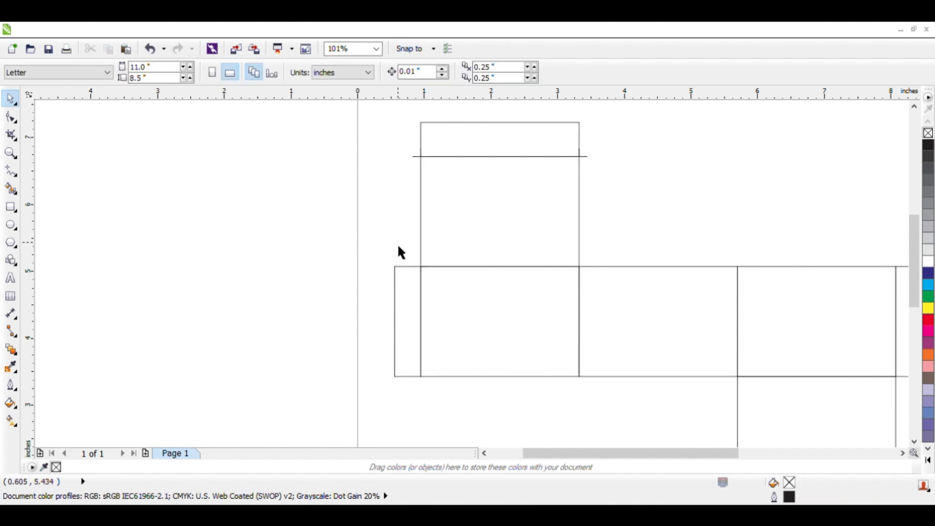
drag(398, 251, 424, 257)
scroll(442, 288, up, 2)
scroll(378, 209, down, 1)
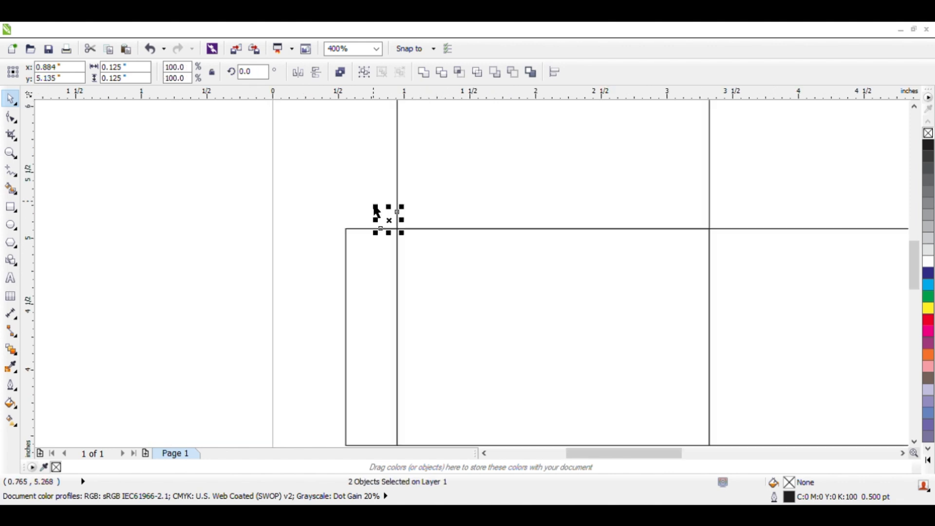
- Copy that mark to the same body panel's lower-left corner and mirror it downward below the bottom edge
scroll(377, 209, down, 2)
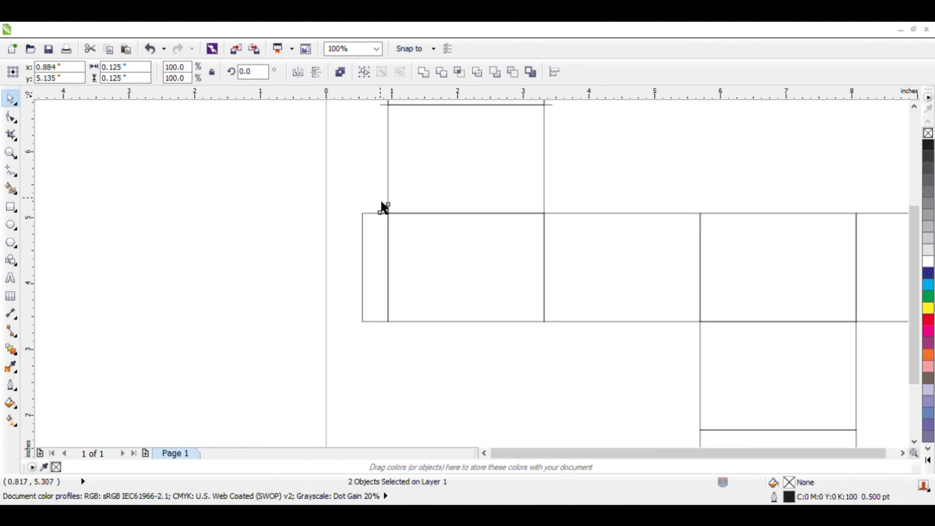
shift+click(395, 238)
scroll(392, 265, up, 2)
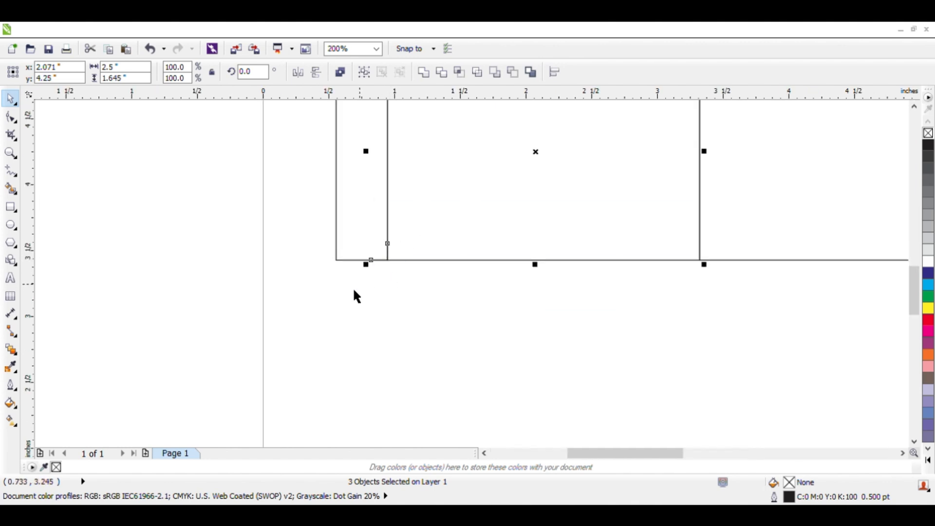
drag(343, 290, 388, 276)
click(477, 302)
drag(438, 324, 351, 227)
scroll(336, 286, down, 2)
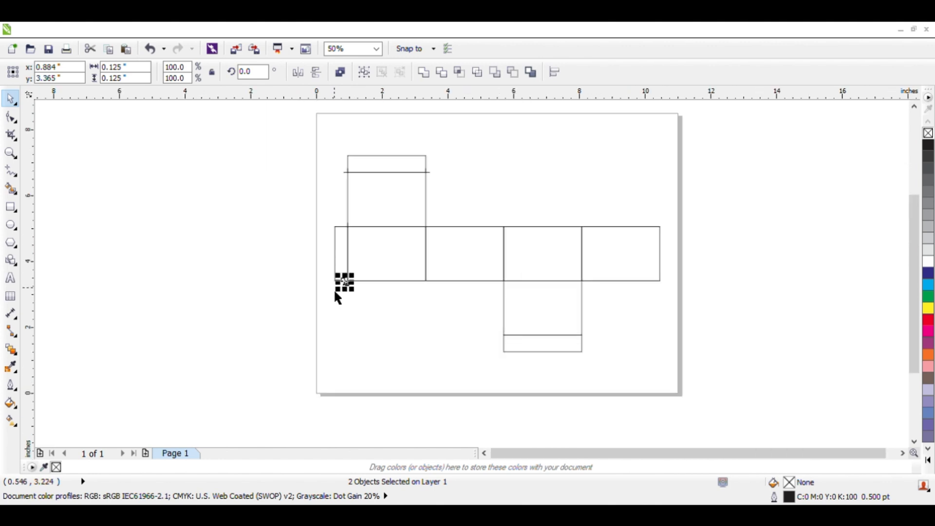
drag(253, 191, 738, 383)
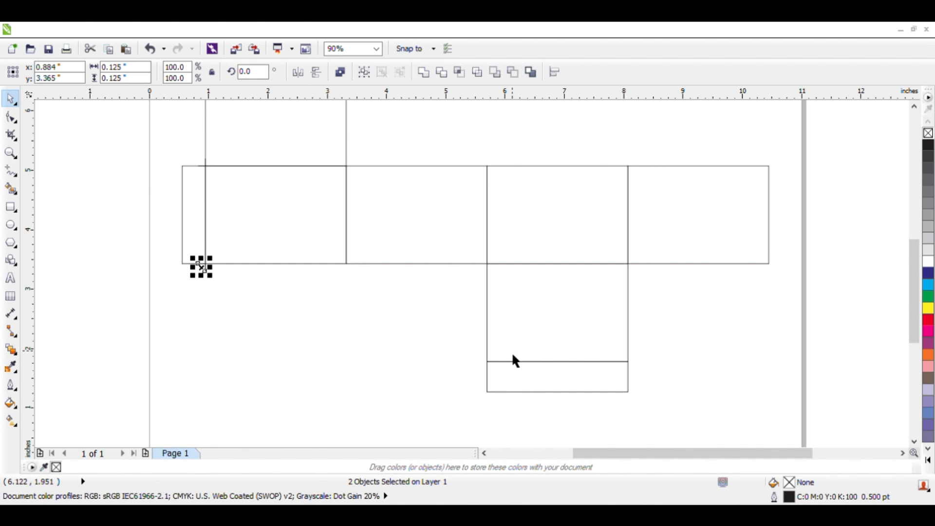
- Replace the mark at the first body panel's lower-left corner with a bottom-aligned copy of its upper-left mark, mirrored downward below the edge
click(423, 331)
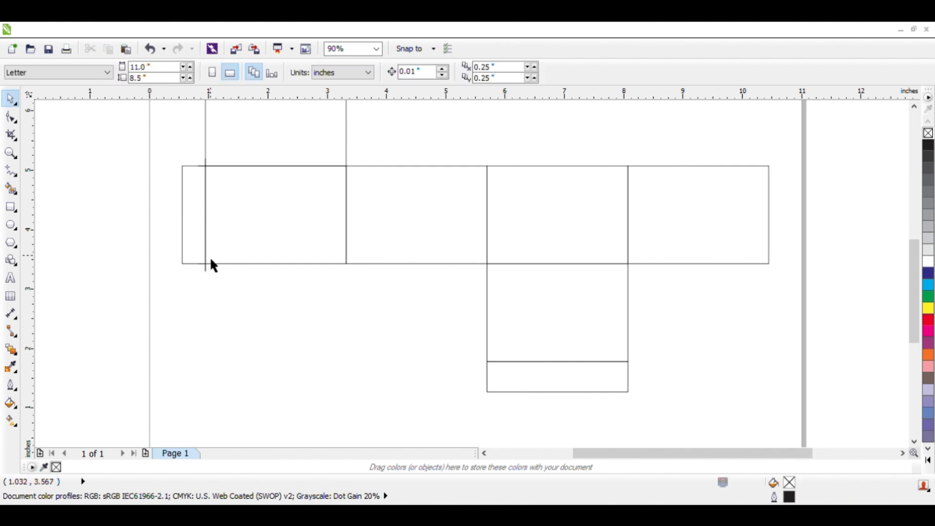
drag(231, 289, 185, 245)
key(Delete)
drag(193, 151, 222, 192)
shift+click(205, 258)
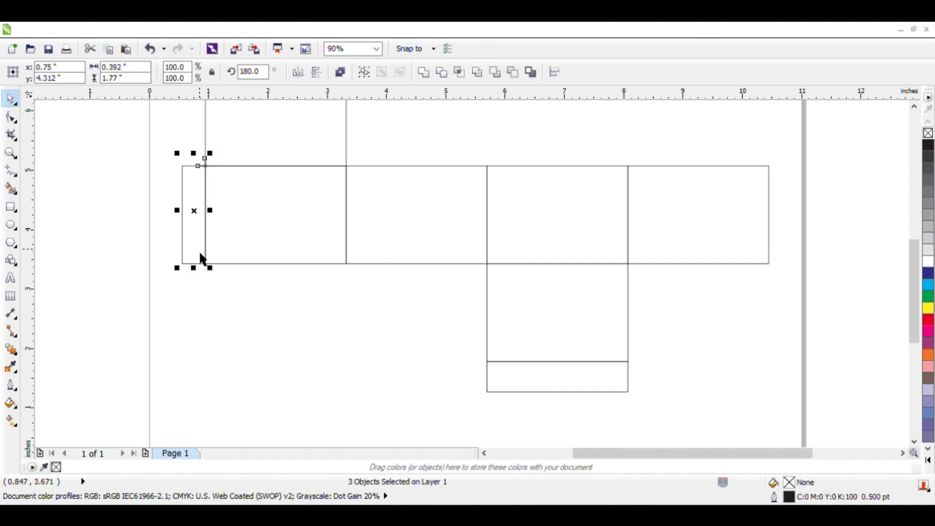
shift+click(209, 258)
scroll(193, 280, up, 2)
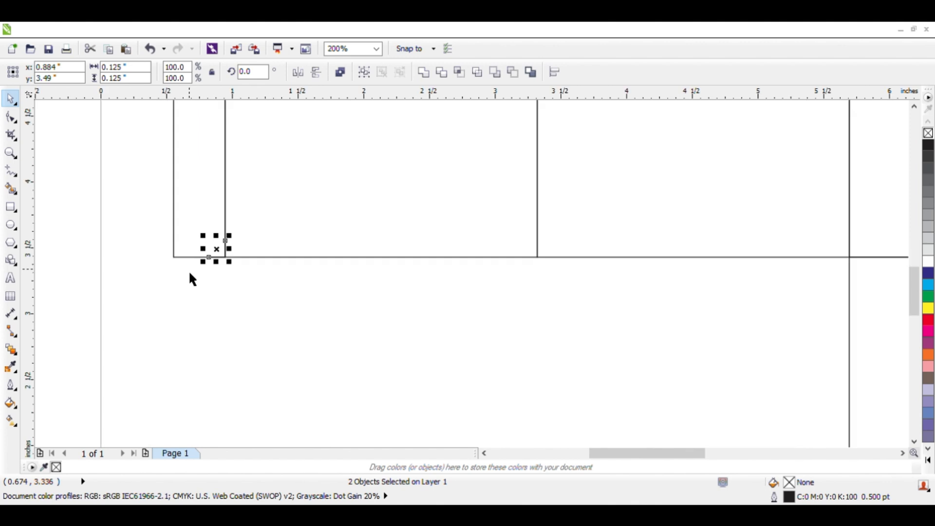
mouse_move(217, 236)
mouse_down()
mouse_move(225, 273)
mouse_move(221, 242)
mouse_up()
- Copy the vertical line of the lower-left mark to the first body panel's lower-right corner, keeping it below the bottom edge
click(239, 291)
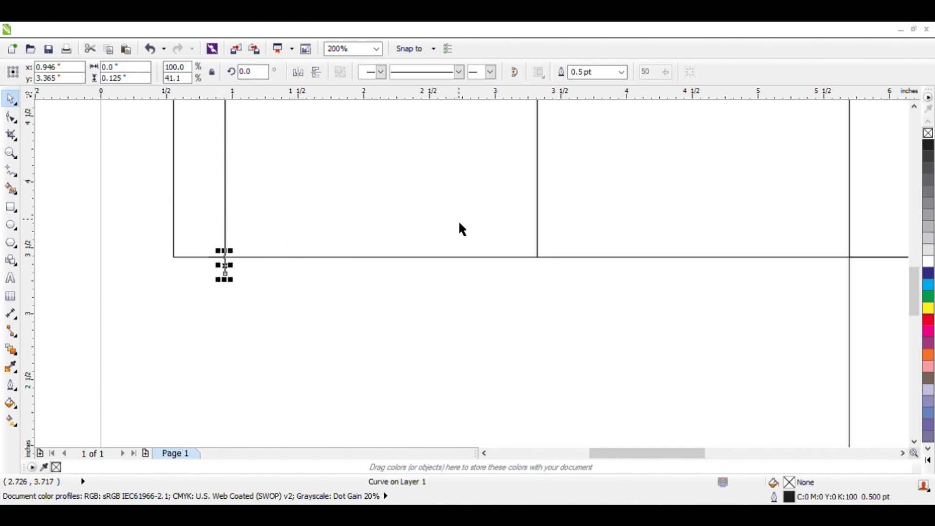
drag(463, 229, 559, 263)
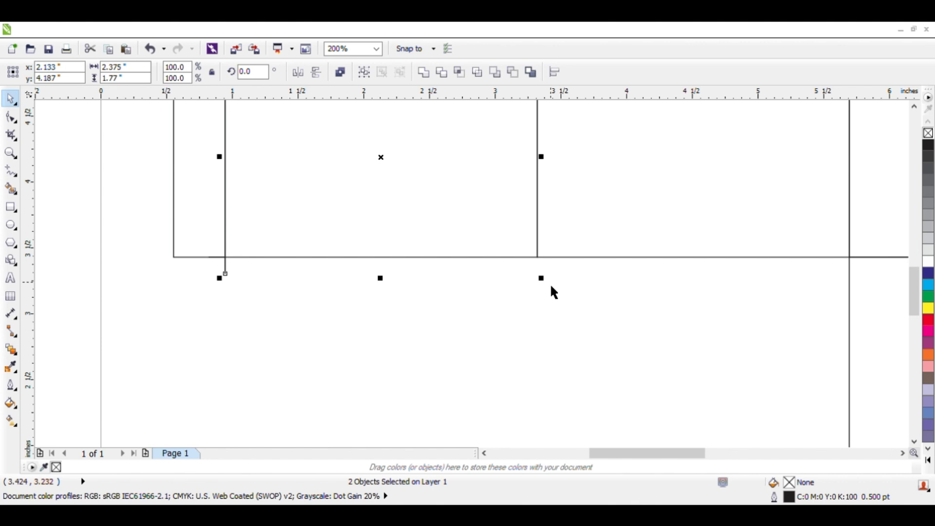
scroll(387, 289, down, 1)
click(452, 330)
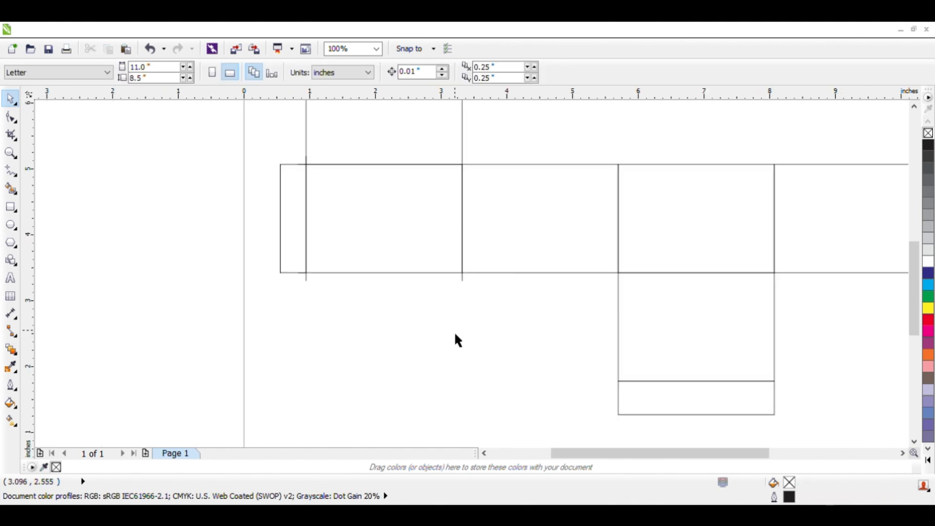
drag(499, 330, 439, 254)
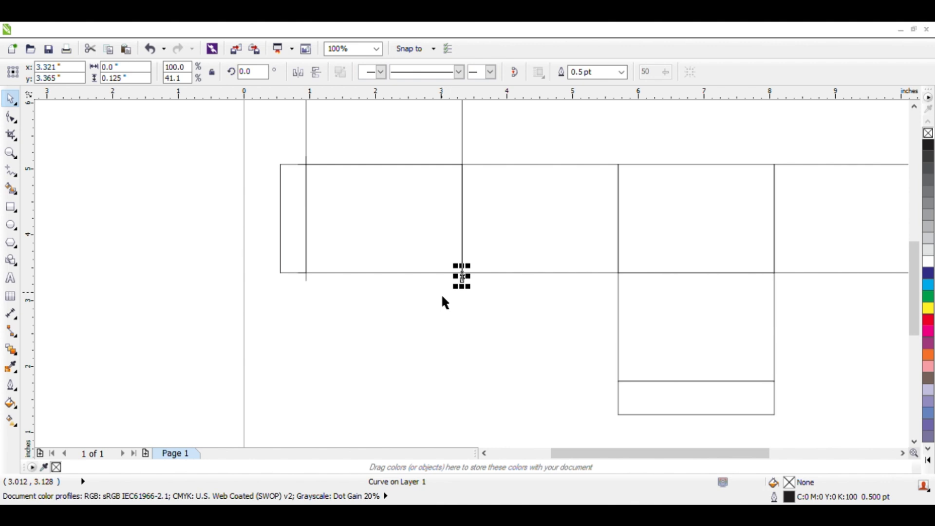
scroll(370, 265, down, 1)
key(z)
drag(270, 179, 723, 361)
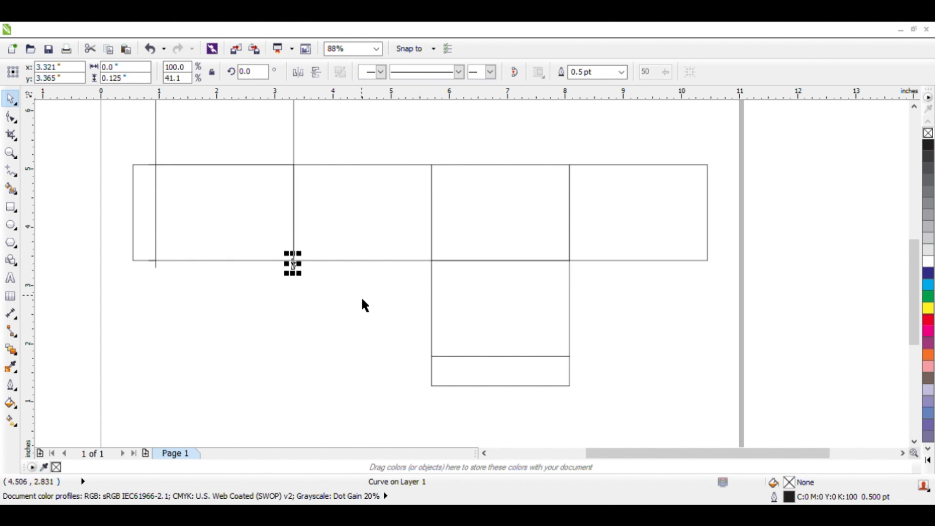
key(F5)
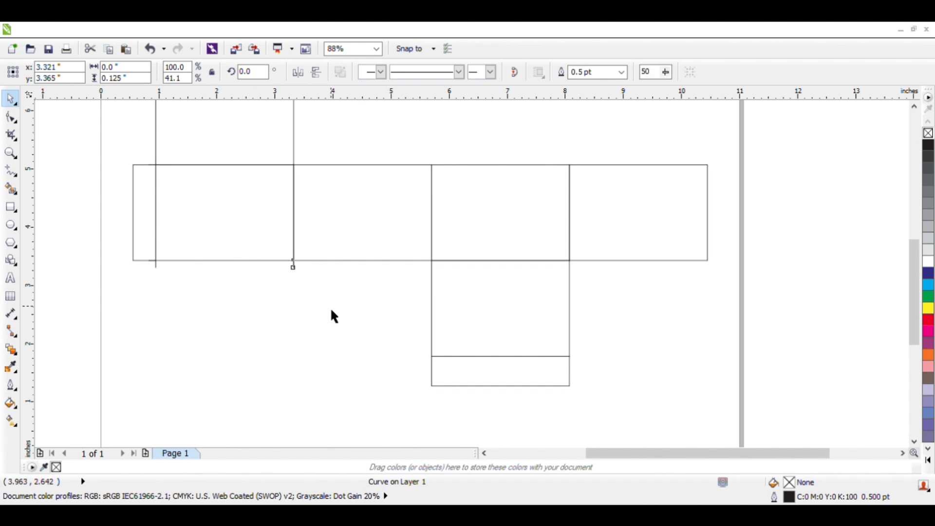
drag(330, 304, 254, 241)
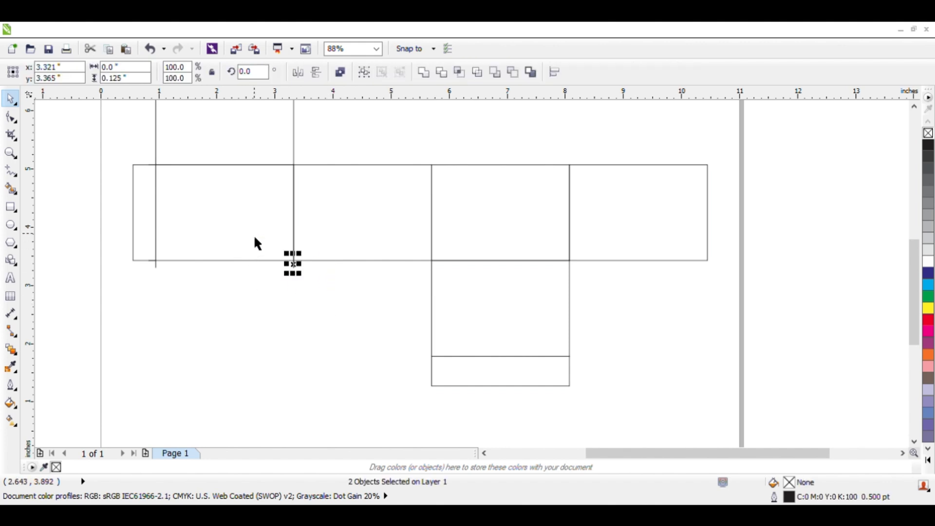
click(267, 323)
scroll(334, 262, down, 2)
key(F2)
drag(155, 109, 630, 360)
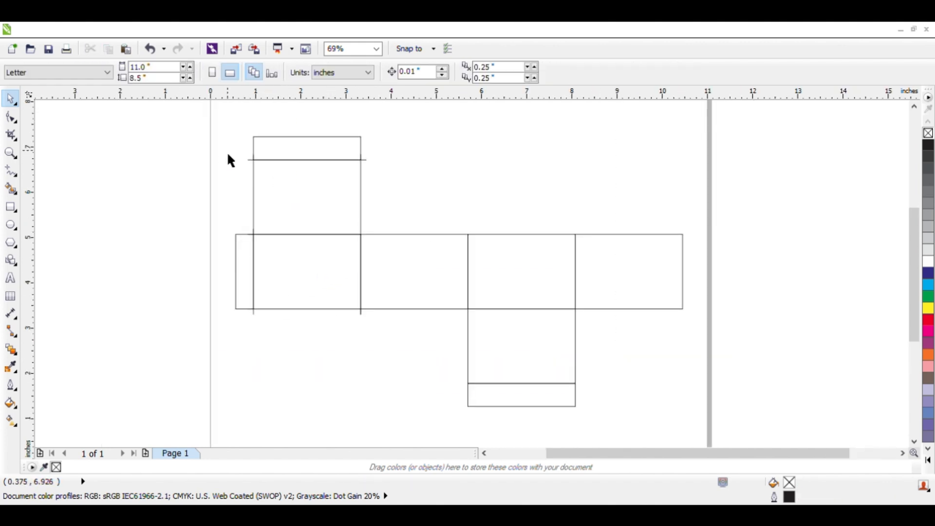
click(535, 397)
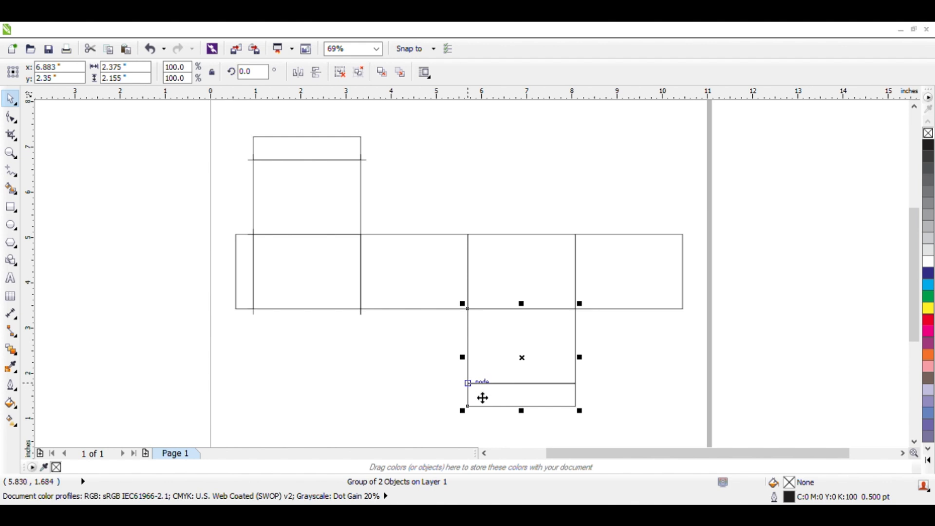
click(430, 177)
drag(228, 147, 309, 201)
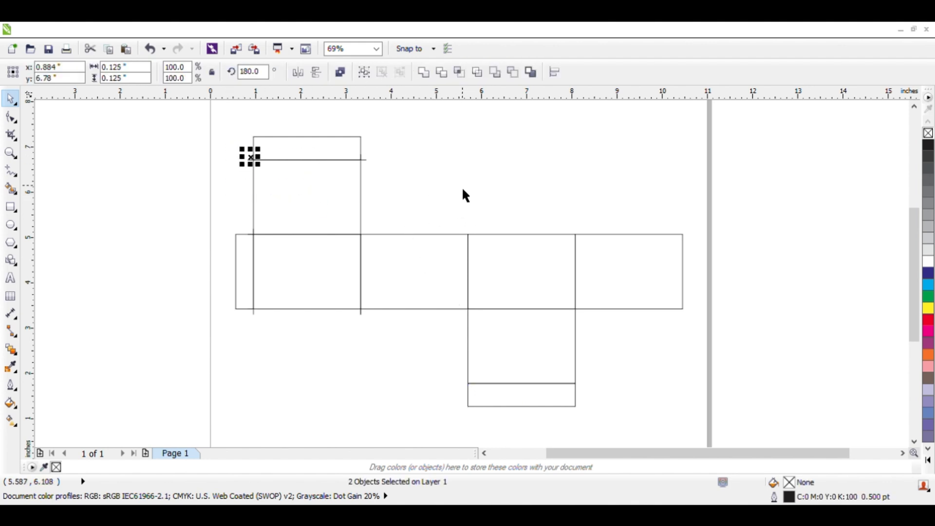
key(ctrl+z)
click(448, 166)
drag(494, 405, 444, 422)
key(ctrl+z)
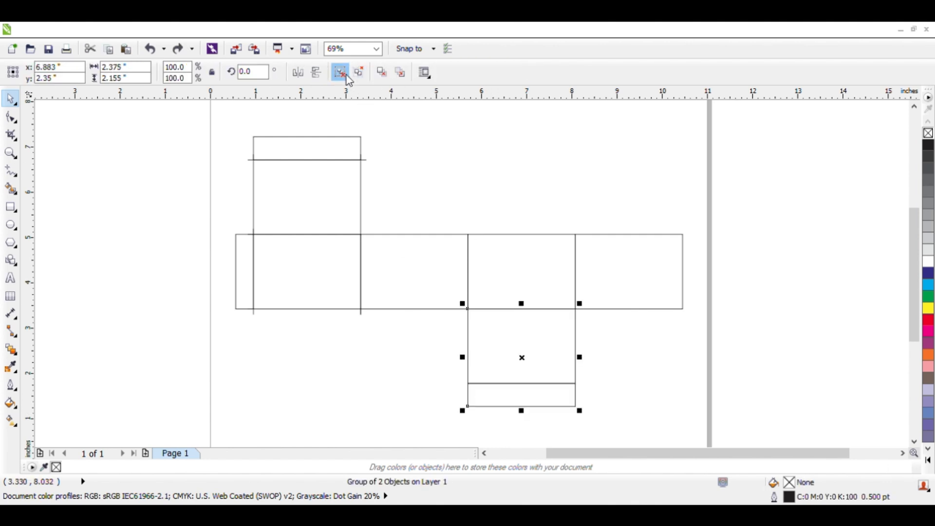
- Ungroup the bottom lid and flap, and copy the top fold's left corner mark to the bottom lid's lower-left corner
click(341, 73)
click(415, 127)
drag(222, 147, 290, 197)
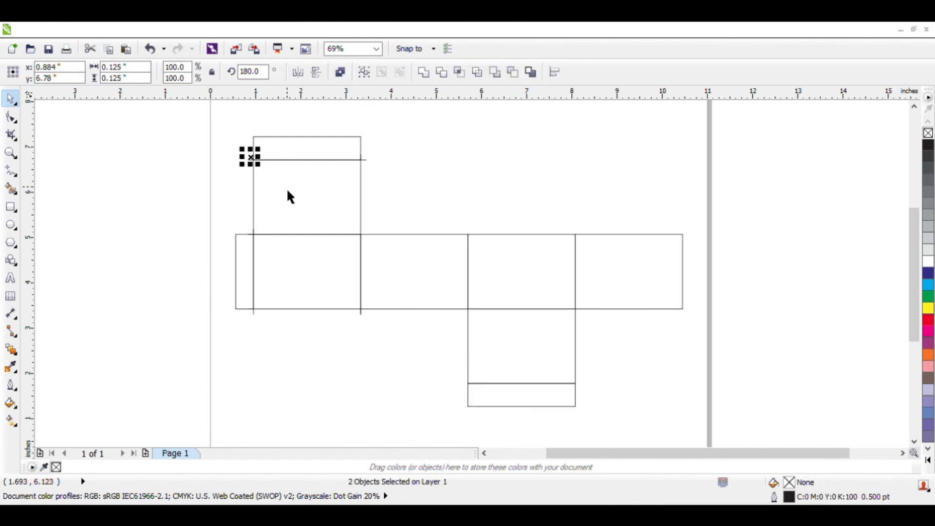
shift+click(494, 383)
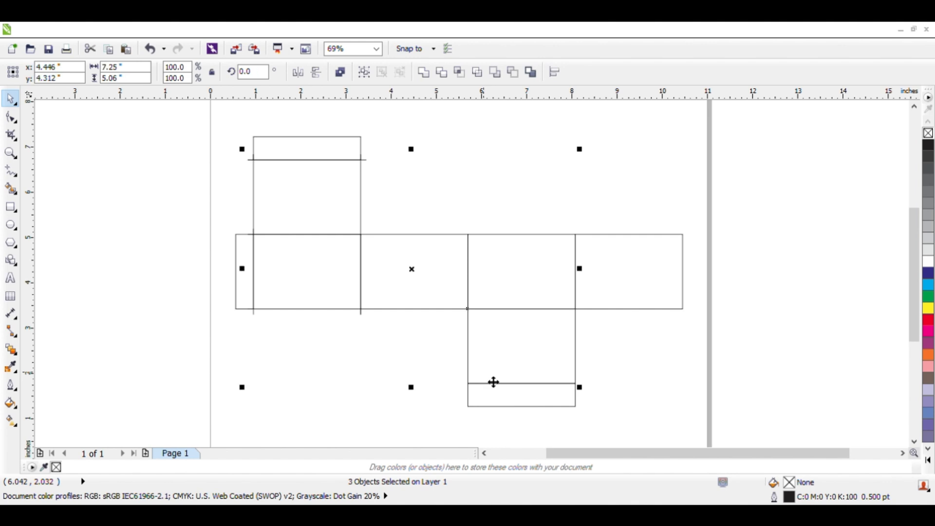
key(b)
key(l)
scroll(478, 396, up, 2)
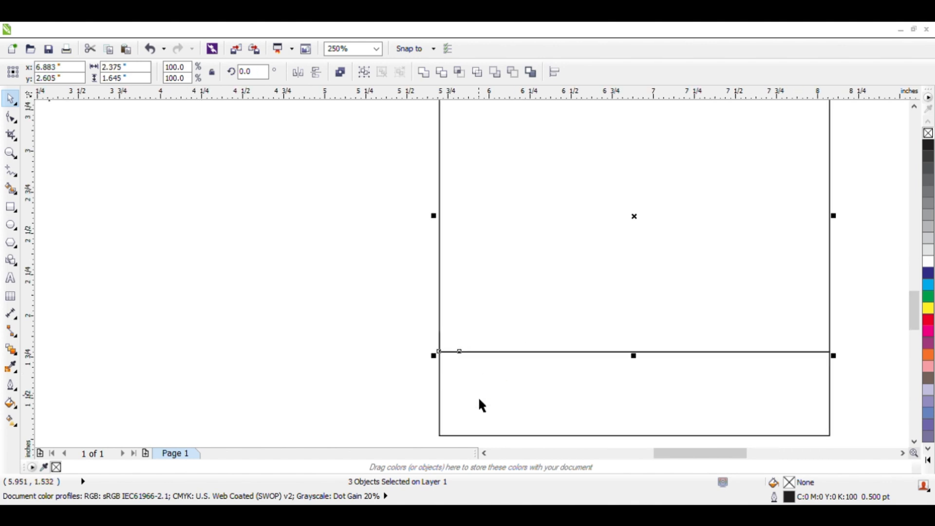
- Mirror the copied mark horizontally and vertically so it extends outward from the bottom lid and down along the flap's left edge
click(385, 282)
drag(314, 258, 432, 346)
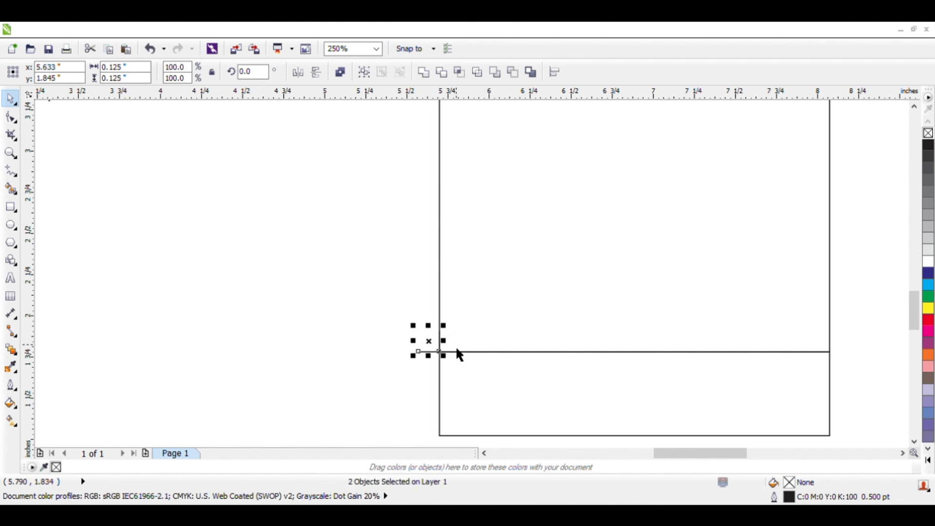
scroll(425, 409, up, 1)
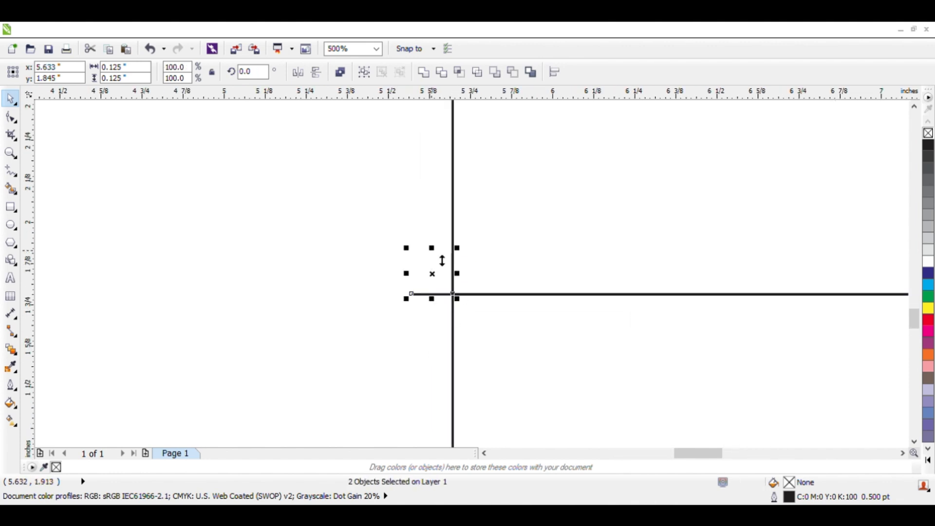
drag(433, 250, 451, 318)
click(384, 324)
drag(423, 352, 505, 283)
- Examine the left corner mark on the top flap's fold for comparison with the bottom flap's mark
scroll(462, 355, down, 5)
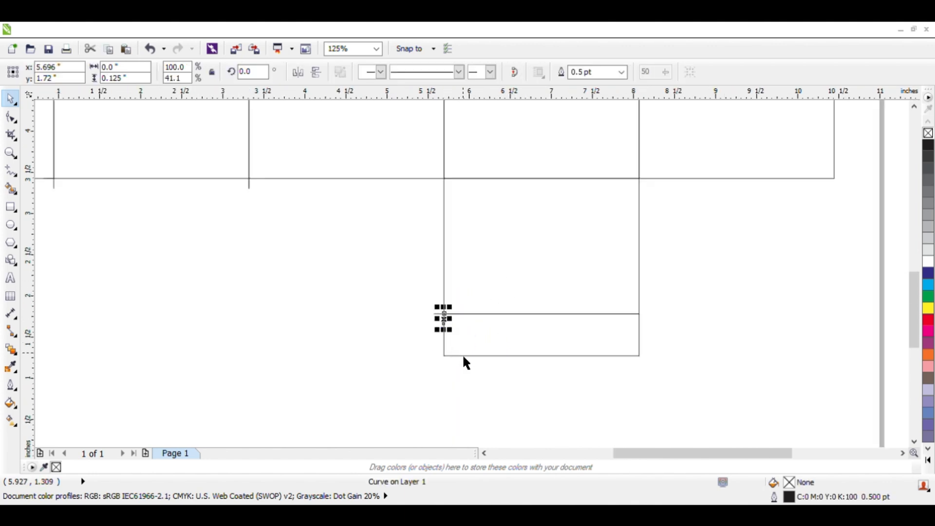
scroll(424, 295, up, 4)
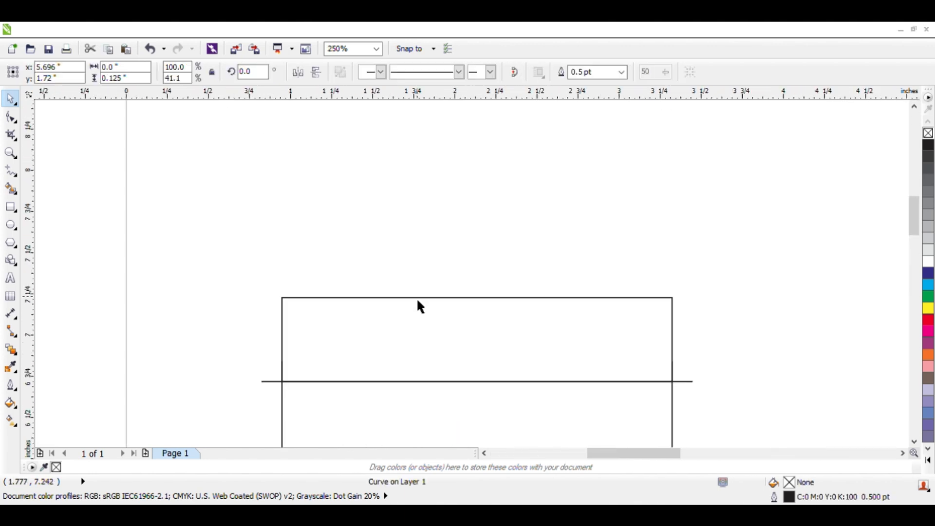
click(285, 376)
scroll(357, 304, down, 1)
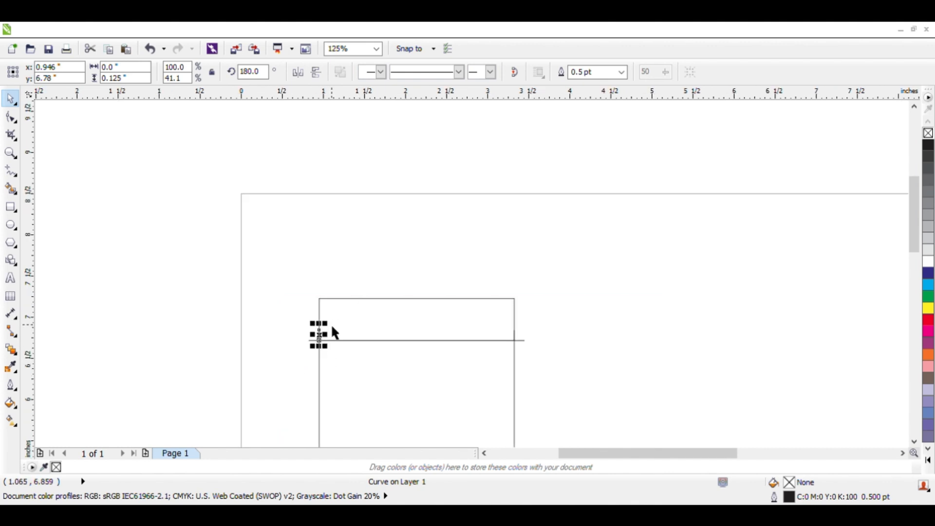
scroll(326, 344, up, 1)
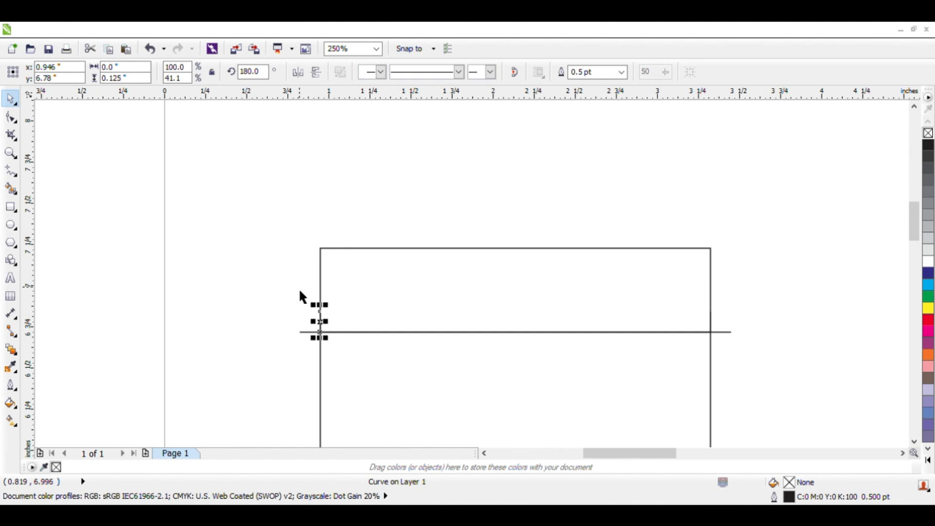
scroll(314, 281, down, 2)
click(381, 243)
scroll(388, 240, down, 2)
- Copy the bottom fold's left mark to the flap's upper-right corner and mirror it horizontally to extend outward
key(F2)
drag(405, 281, 454, 338)
drag(364, 224, 440, 277)
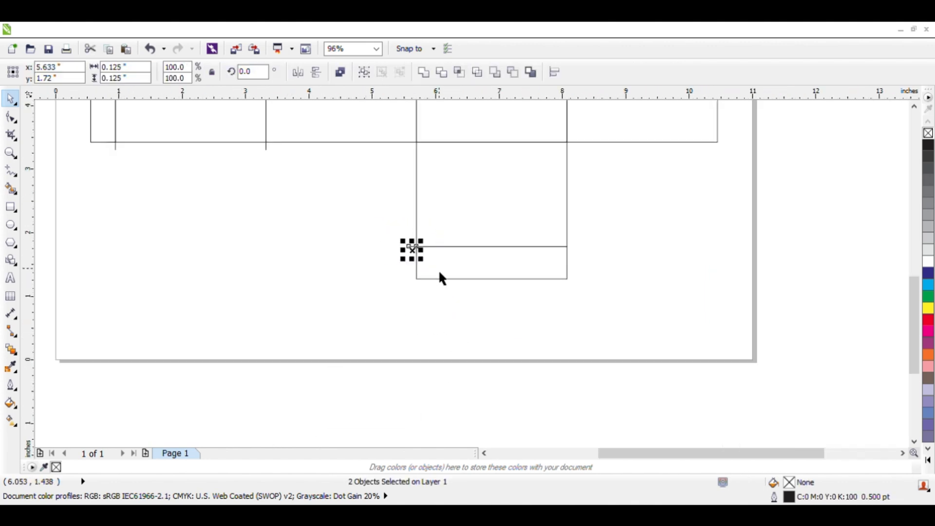
shift+click(470, 263)
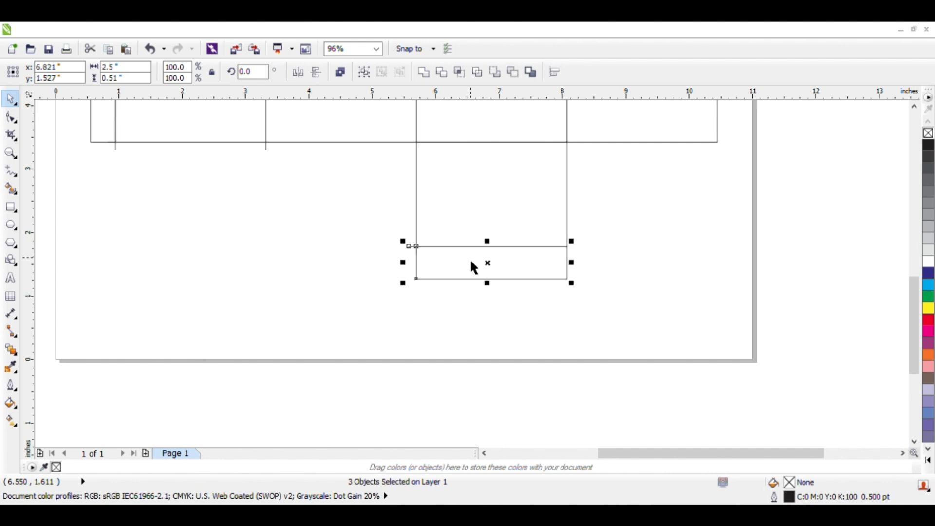
key(r)
scroll(578, 238, up, 2)
drag(626, 222, 471, 357)
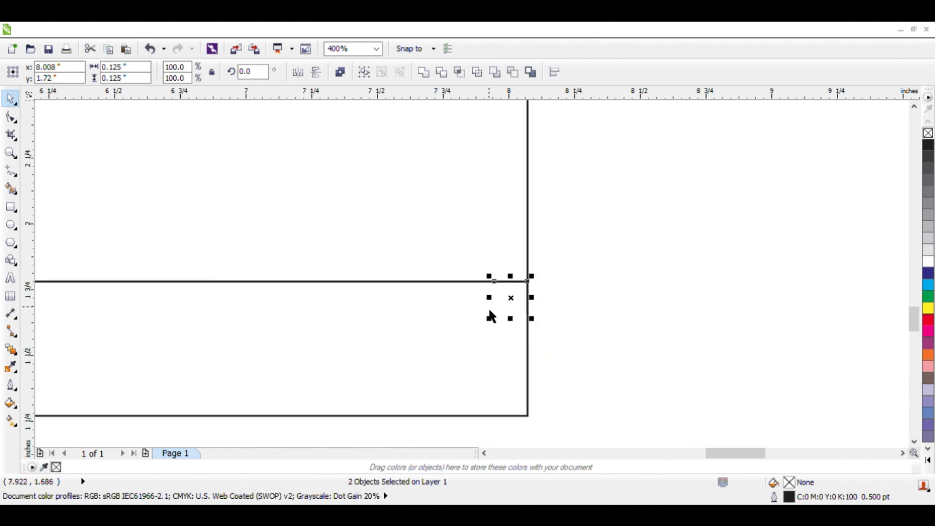
drag(489, 317, 563, 302)
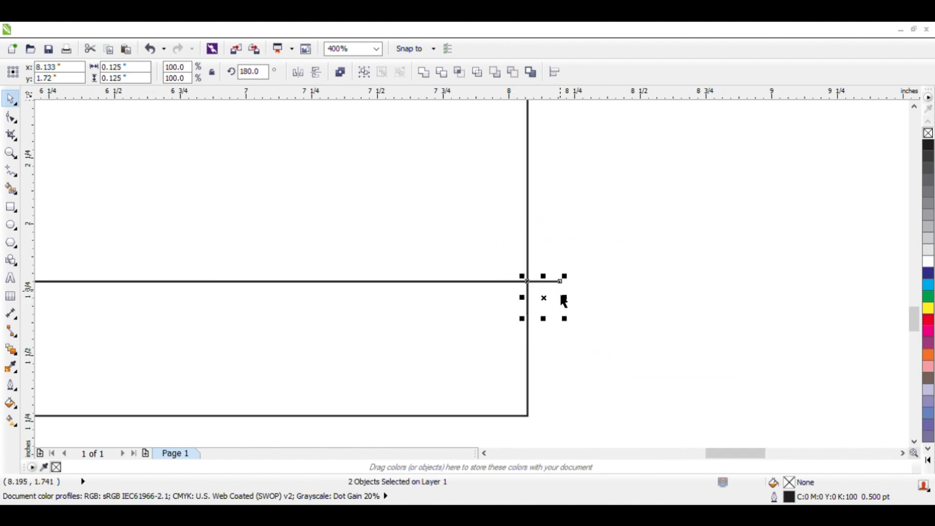
- Copy the vertical line of the top fold's right mark down to the top lid's lower-right corner, directly above the body's upper edge
scroll(562, 317, down, 3)
click(440, 258)
scroll(439, 257, down, 1)
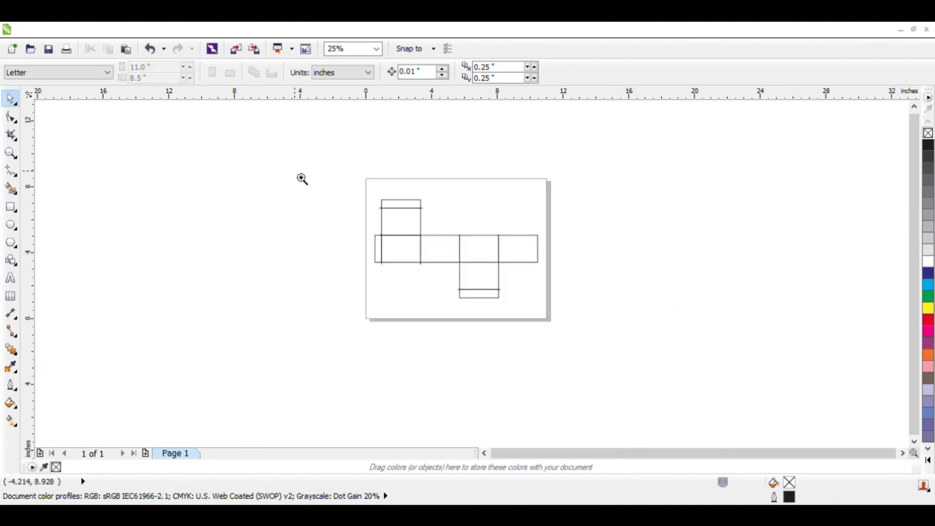
scroll(478, 241, up, 1)
scroll(365, 244, up, 1)
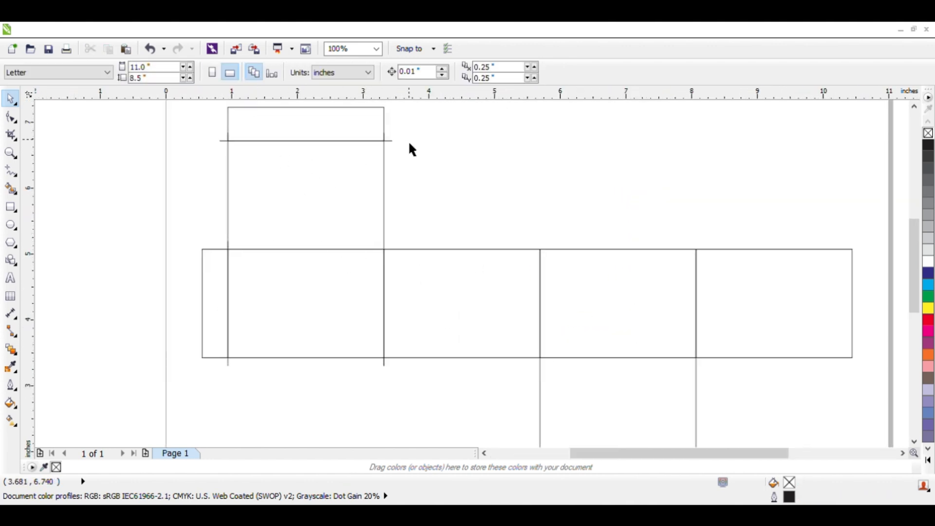
drag(389, 128, 374, 153)
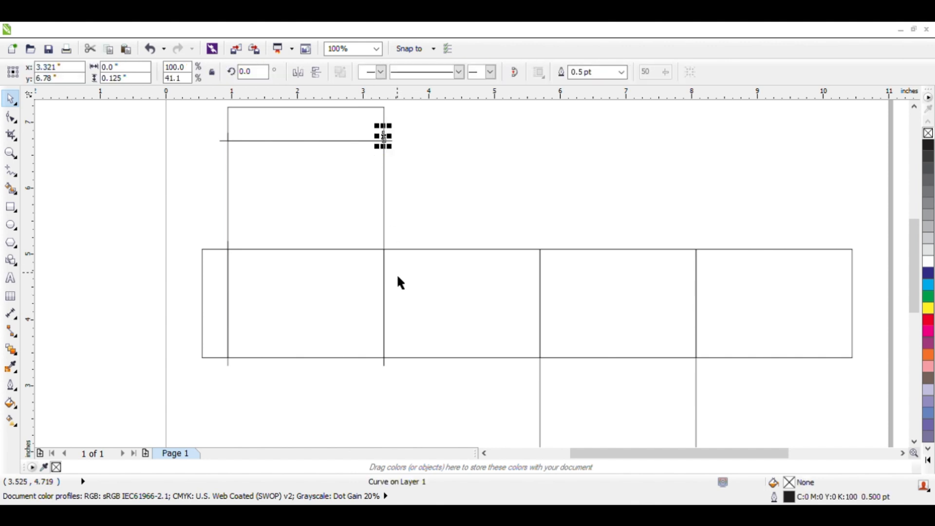
shift+click(384, 245)
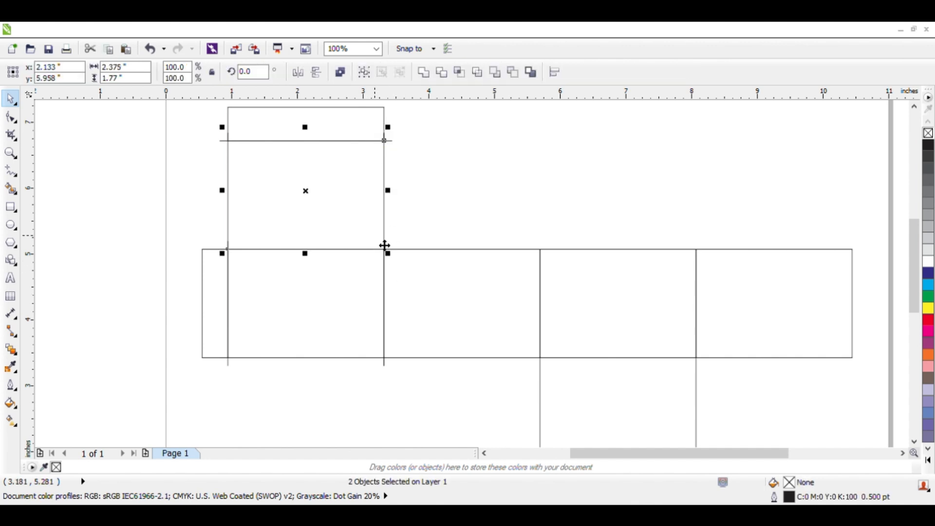
click(426, 225)
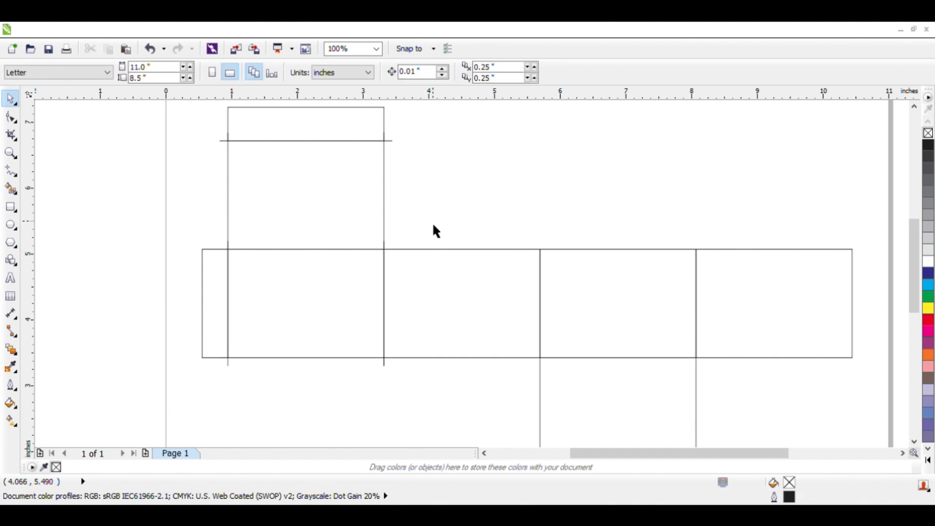
- Copy that vertical line to the second body panel's upper-right corner by aligning it with the panel's right edge
drag(432, 225, 368, 265)
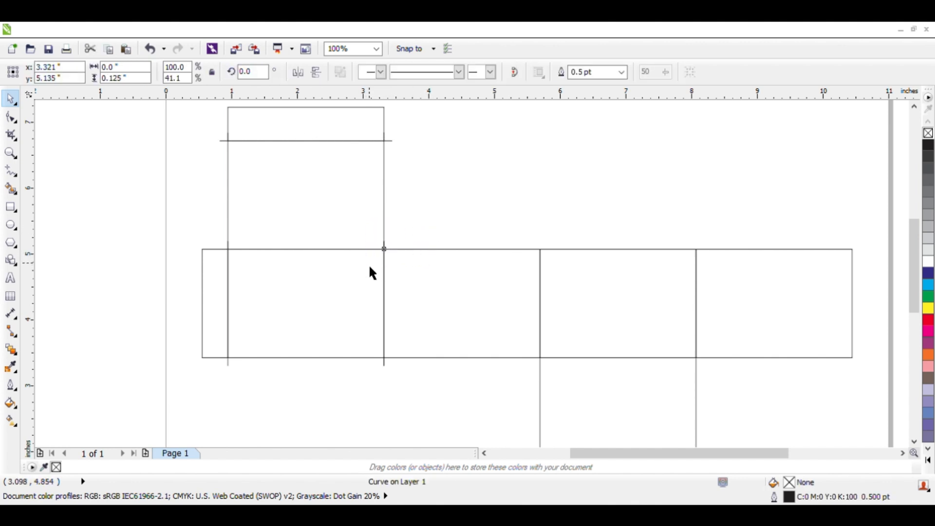
shift+click(447, 271)
key(r)
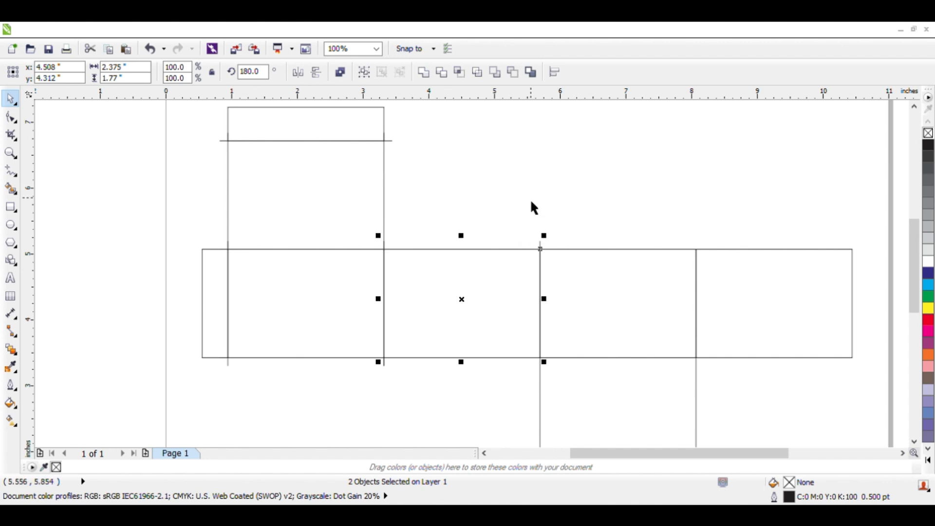
- Copy the vertical mark to the third body panel's upper-right corner by aligning it with the panel's right edge
drag(516, 198, 560, 263)
key(plus)
shift+click(573, 277)
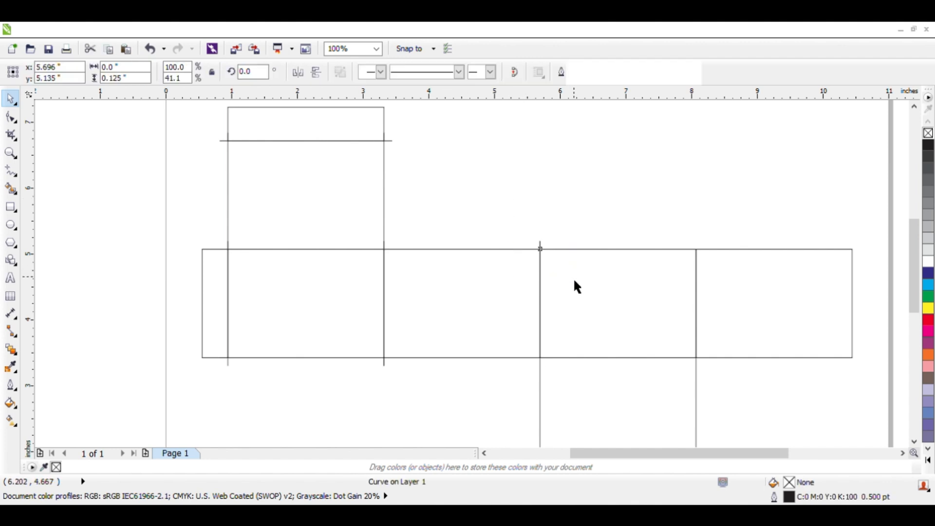
key(r)
click(617, 202)
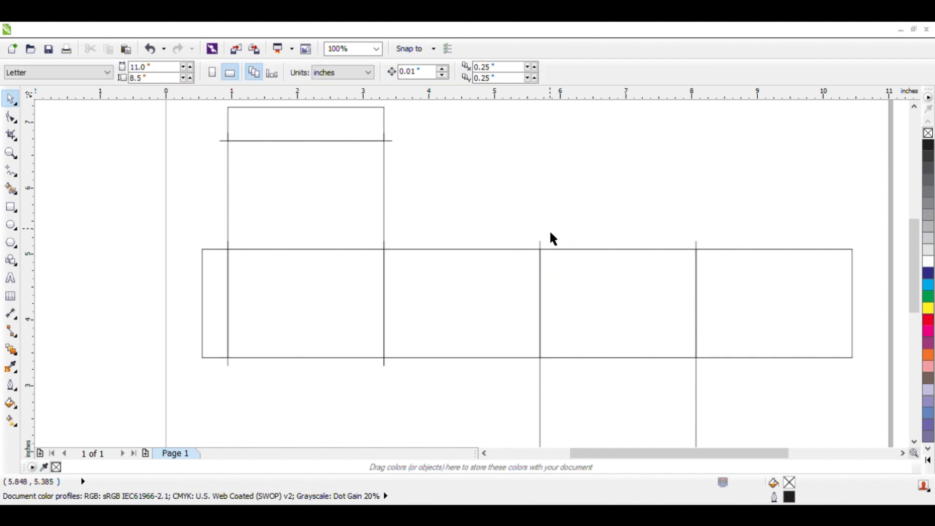
- Examine the complete box template and its fold marks at the panel and flap corners
scroll(507, 242, down, 1)
key(F2)
drag(314, 159, 752, 410)
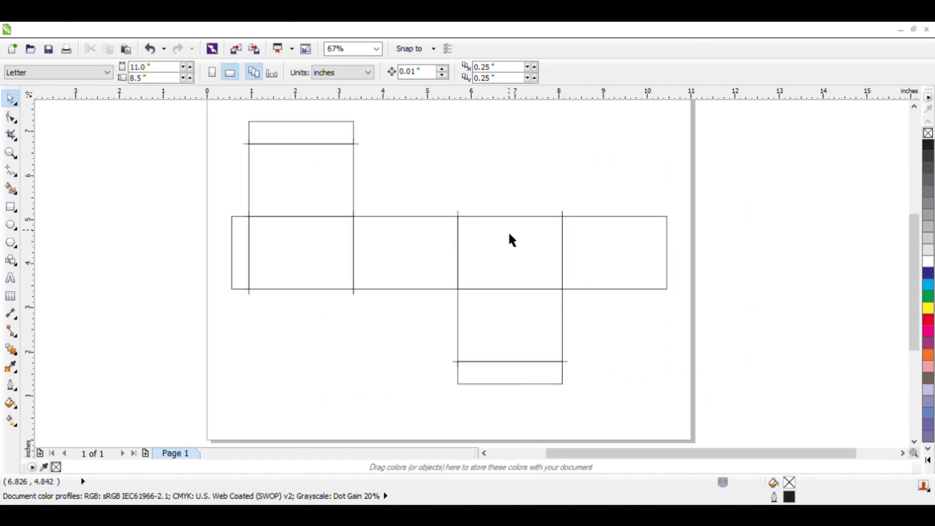
key(F3)
key(F2)
drag(359, 182, 581, 346)
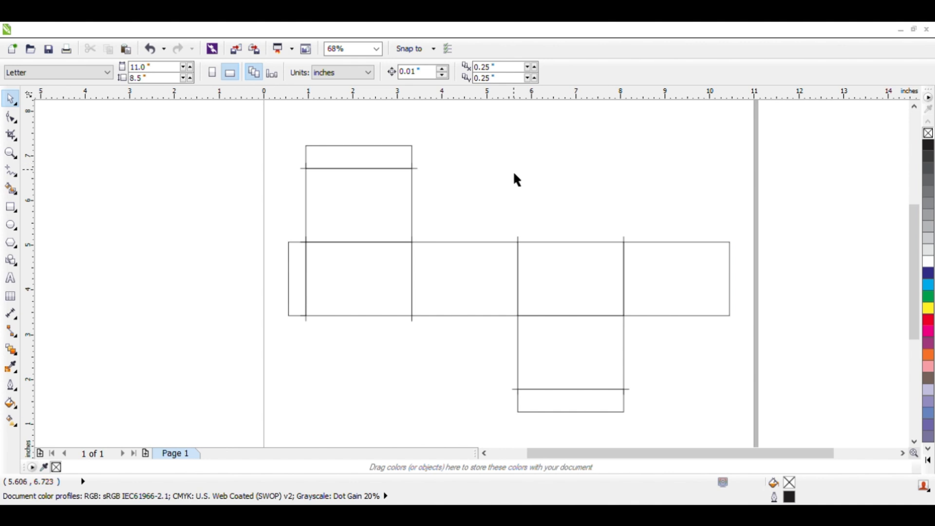
key(F3)
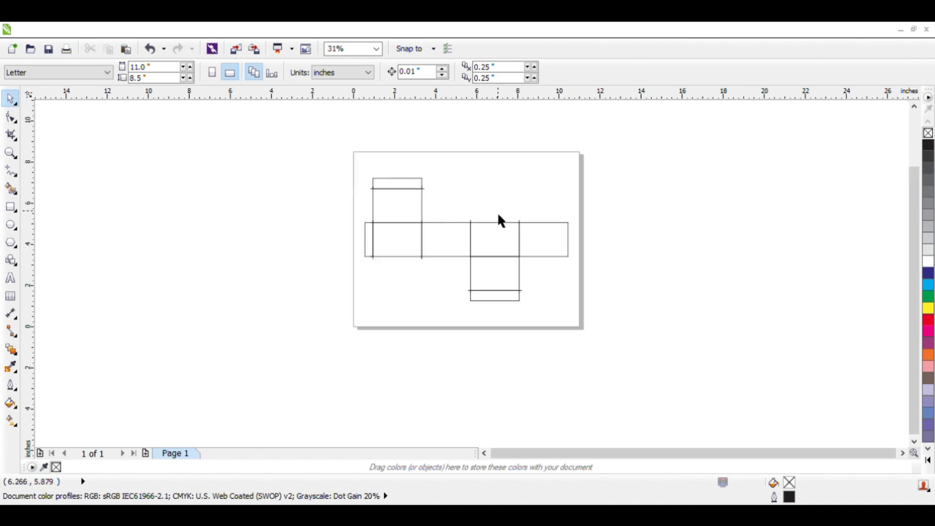
key(F2)
drag(278, 154, 657, 338)
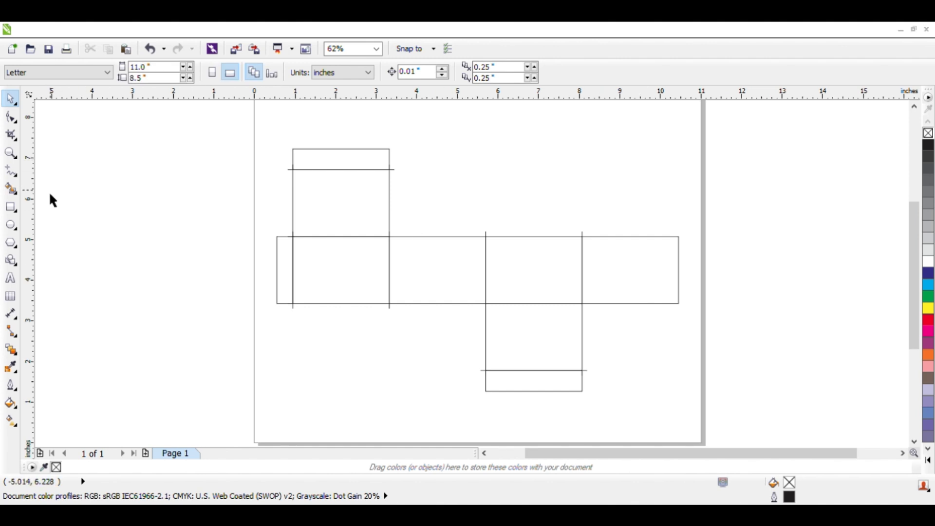
click(11, 170)
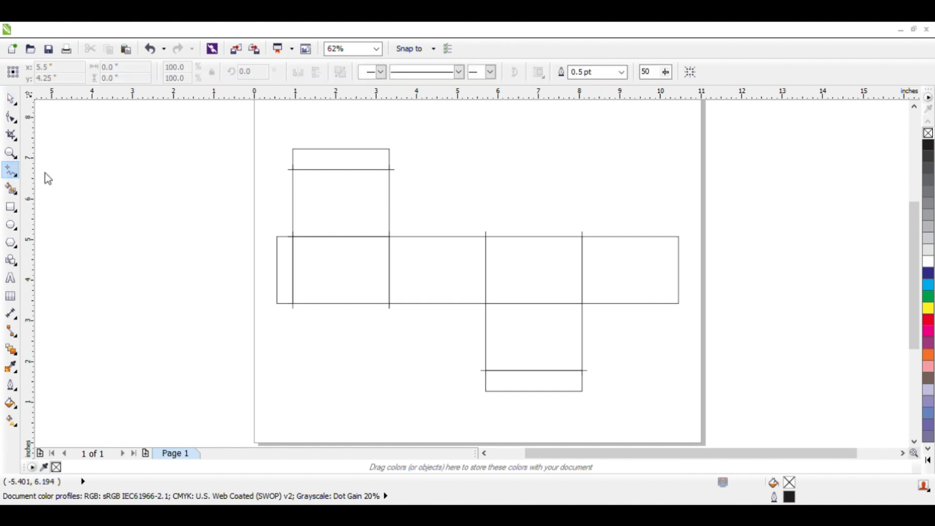
click(11, 100)
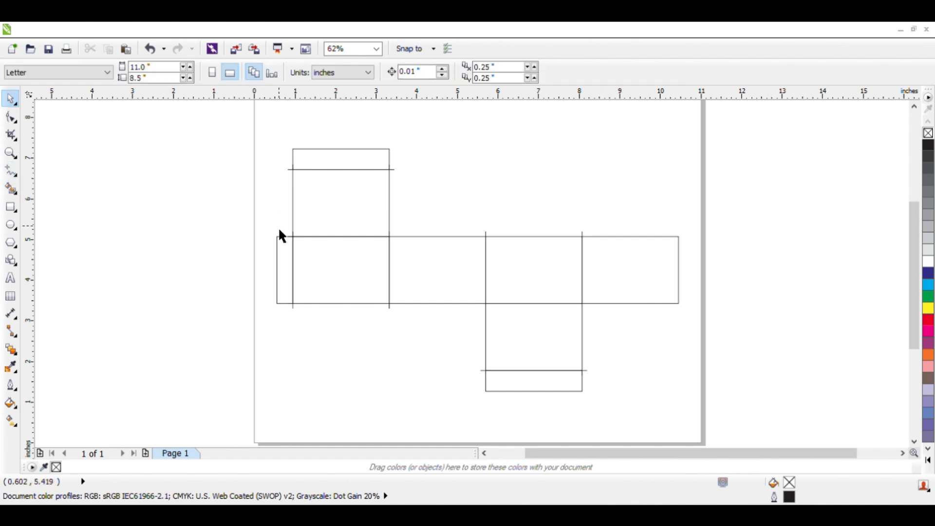
scroll(295, 304, up, 3)
scroll(286, 341, down, 3)
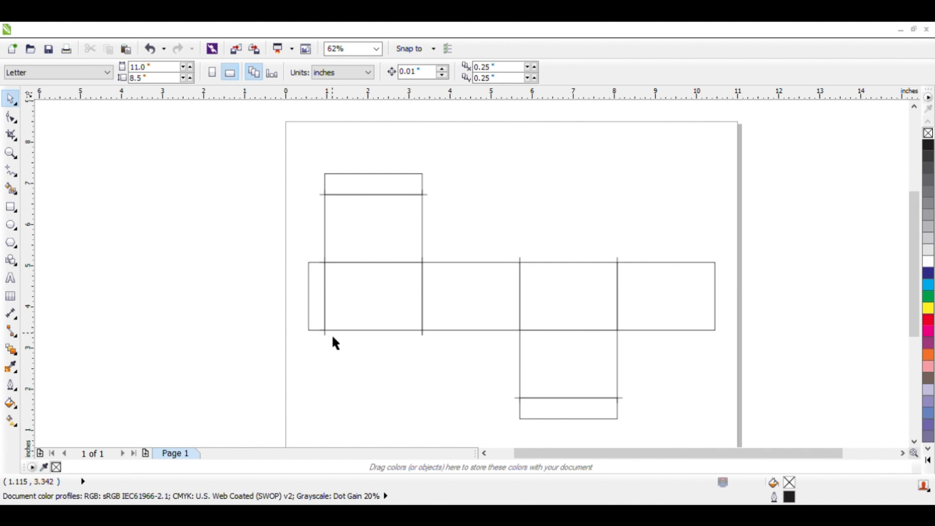
- Delete the entire box template and its fold marks from the page
scroll(297, 205, down, 2)
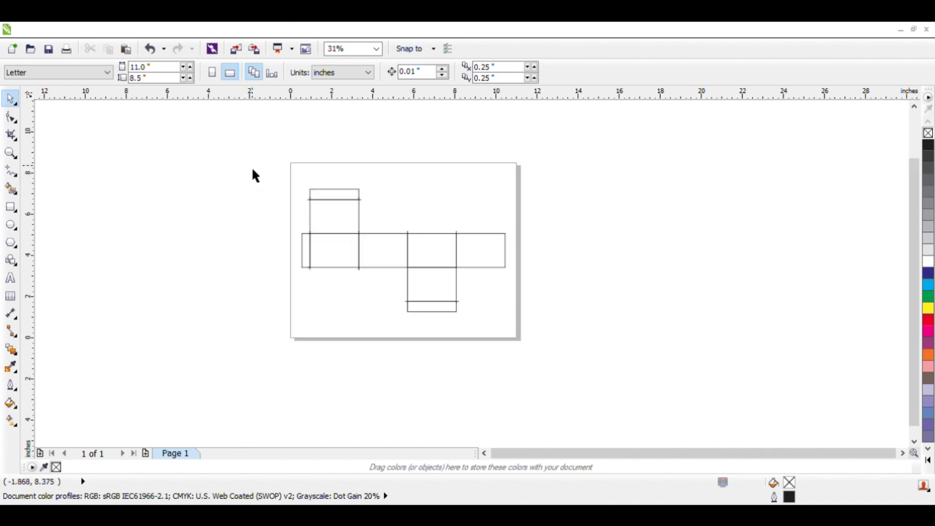
mouse_move(251, 166)
mouse_down()
mouse_move(276, 200)
mouse_move(525, 357)
mouse_move(545, 360)
mouse_up()
key(Delete)
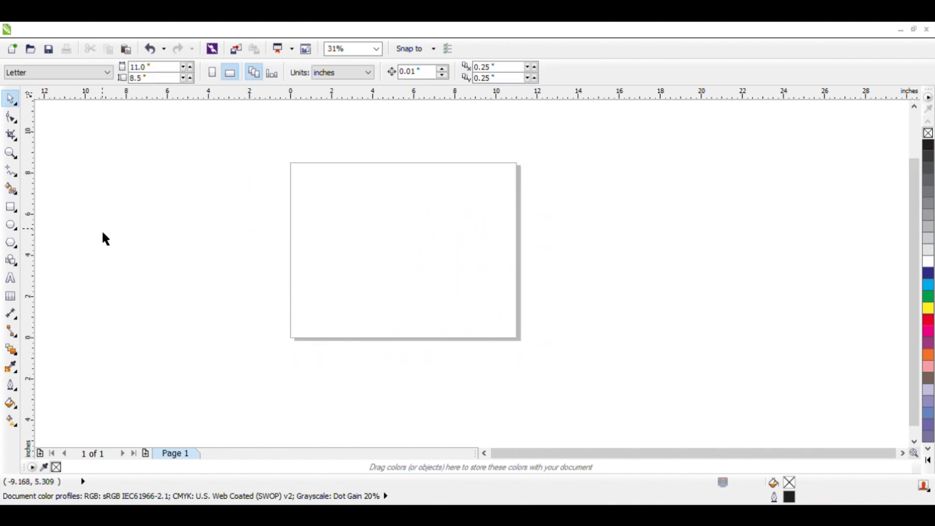
- Draw a horizontal rectangle about 5.1 in wide and 1.28 in tall in the upper part of the page
scroll(342, 236, up, 2)
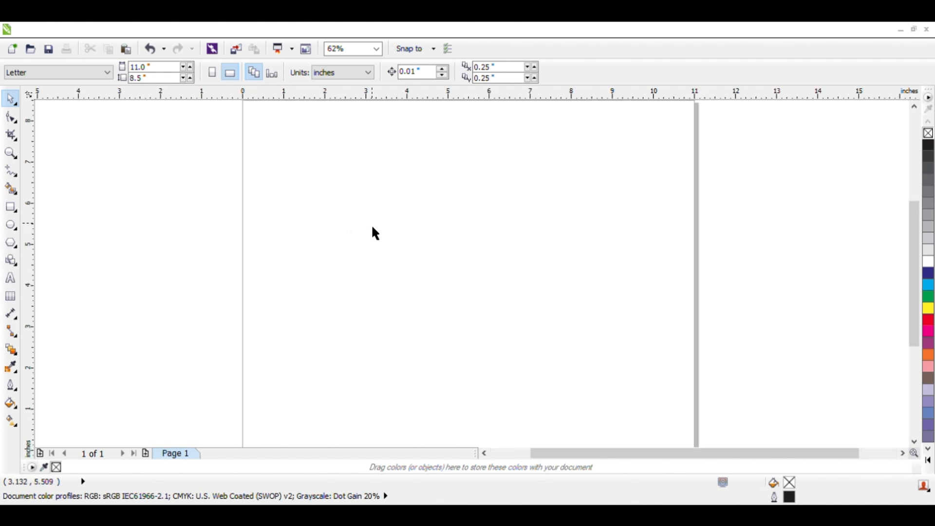
key(F6)
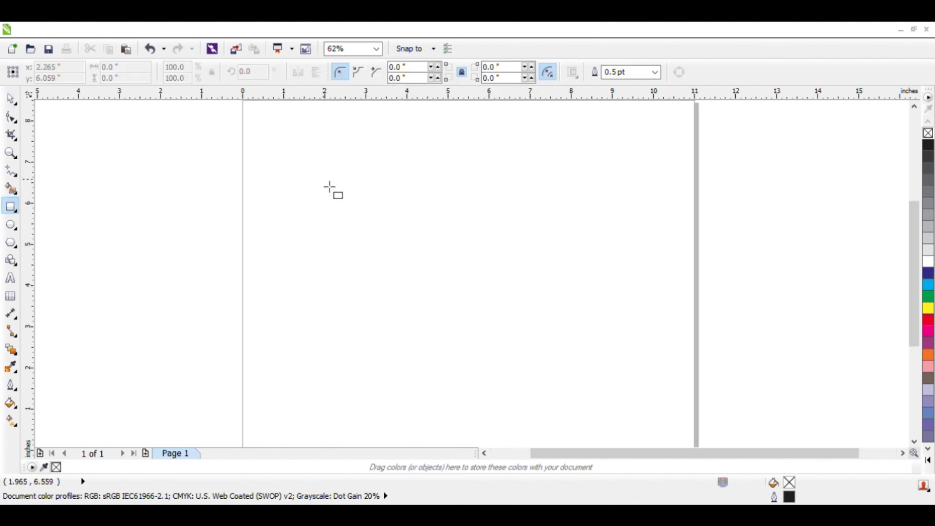
mouse_move(324, 180)
mouse_down()
mouse_move(501, 270)
mouse_move(527, 226)
mouse_move(534, 233)
mouse_up()
key(space)
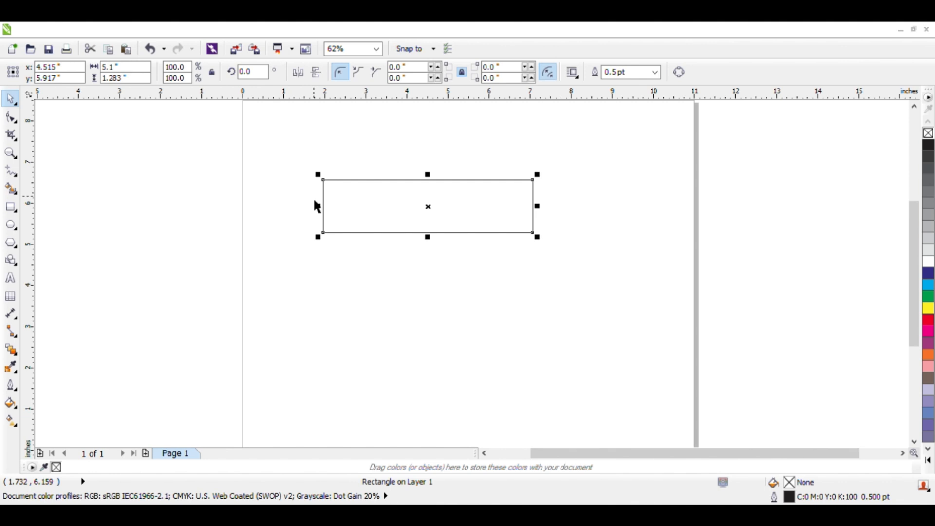
scroll(290, 187, up, 2)
click(10, 170)
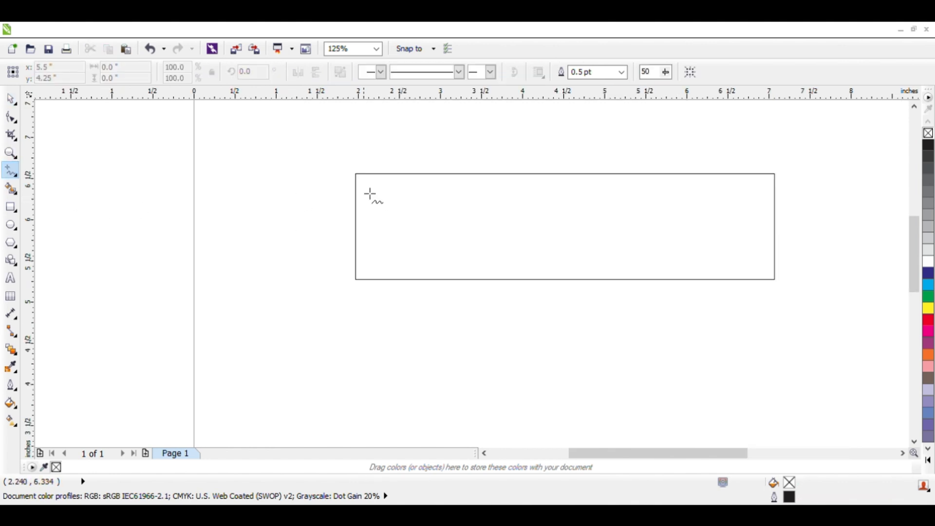
drag(337, 176, 349, 276)
key(space)
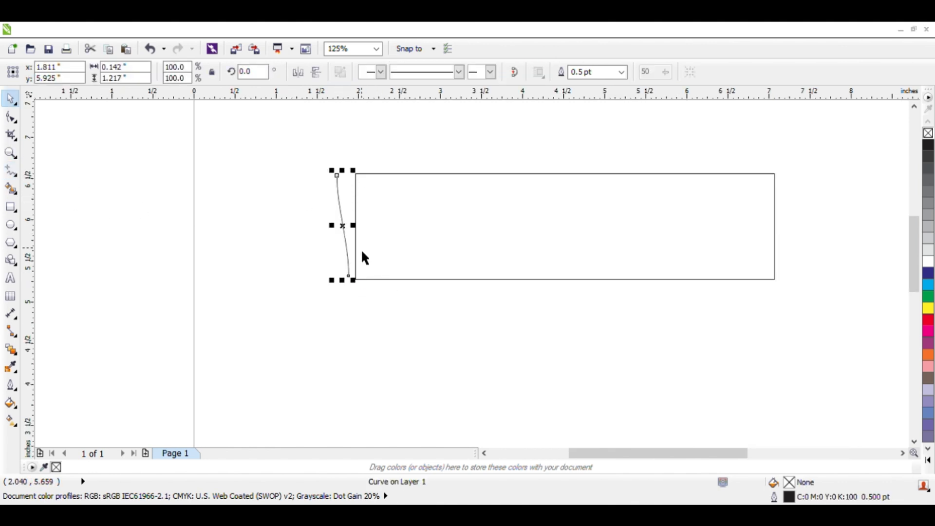
key(Delete)
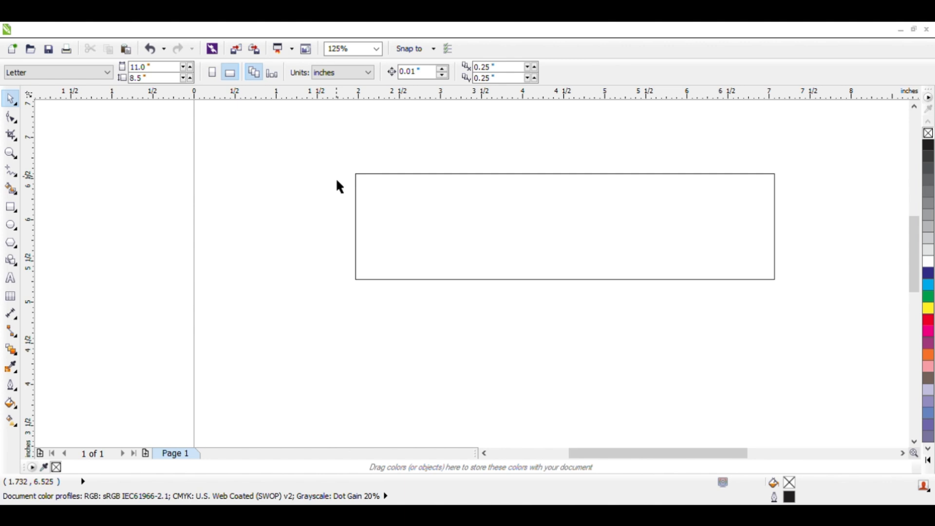
- Draw a straight vertical line just left of the rectangle, level with it and about 1.28 in tall
click(11, 170)
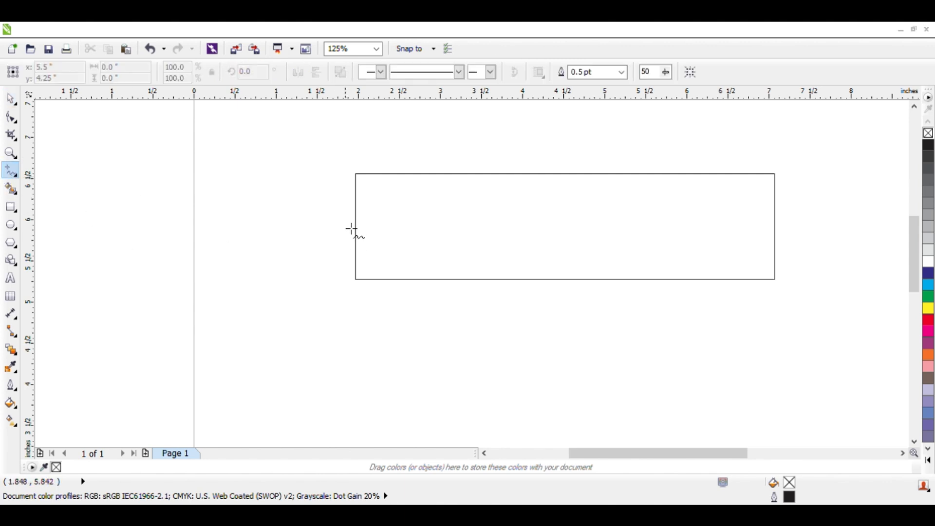
click(332, 171)
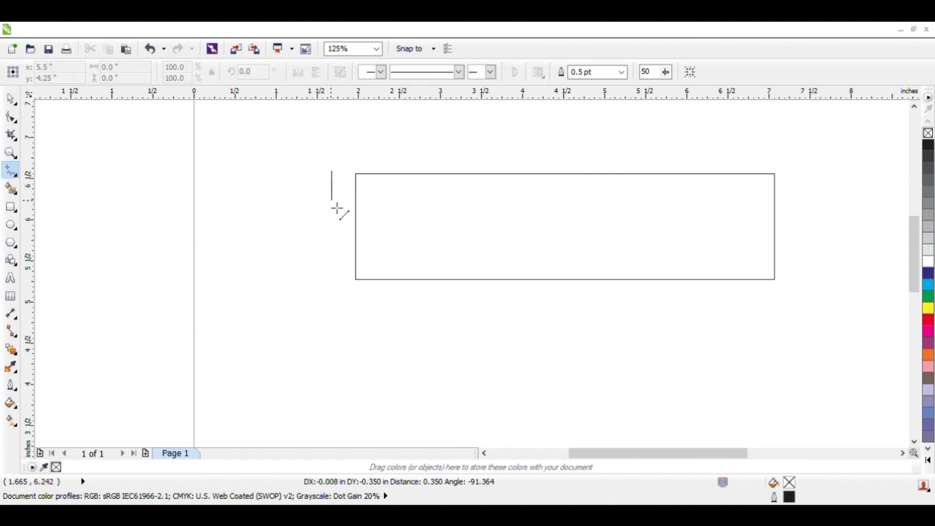
click(332, 280)
key(space)
key(ctrl+a)
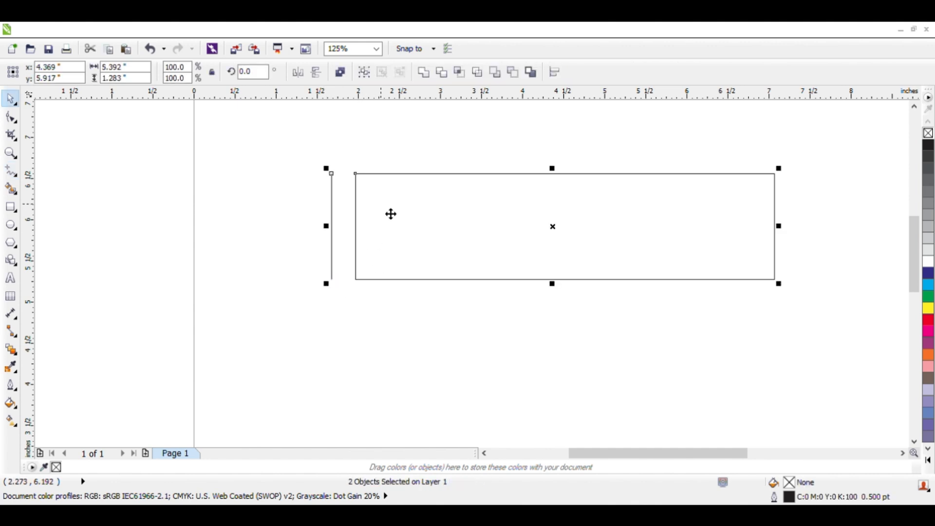
click(276, 162)
- Copy the vertical line three times to the left at equal spacing of about 0.24 in
click(330, 253)
drag(340, 234, 322, 234)
key(ctrl+r)
key(ctrl+r)
- Set the outline width of the four vertical lines to 2 pt
drag(233, 145, 361, 336)
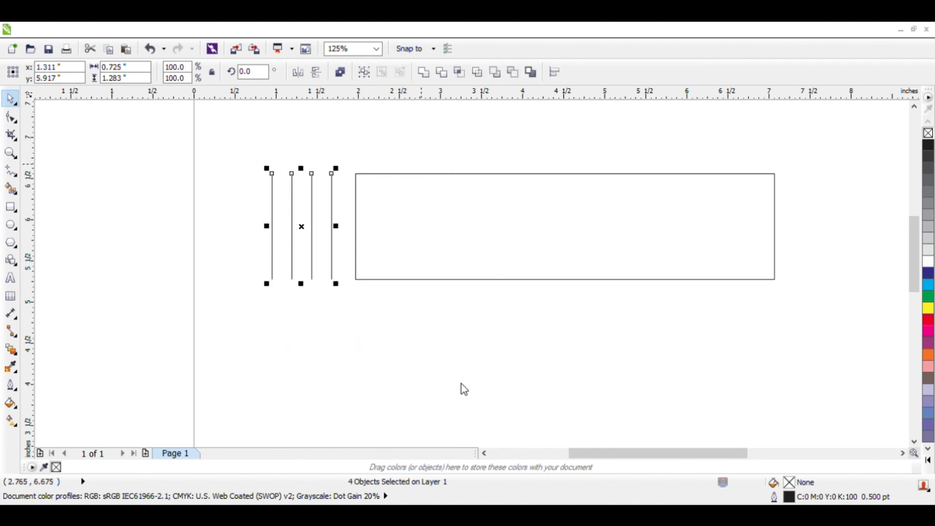
click(462, 368)
click(377, 231)
scroll(377, 229, down, 2)
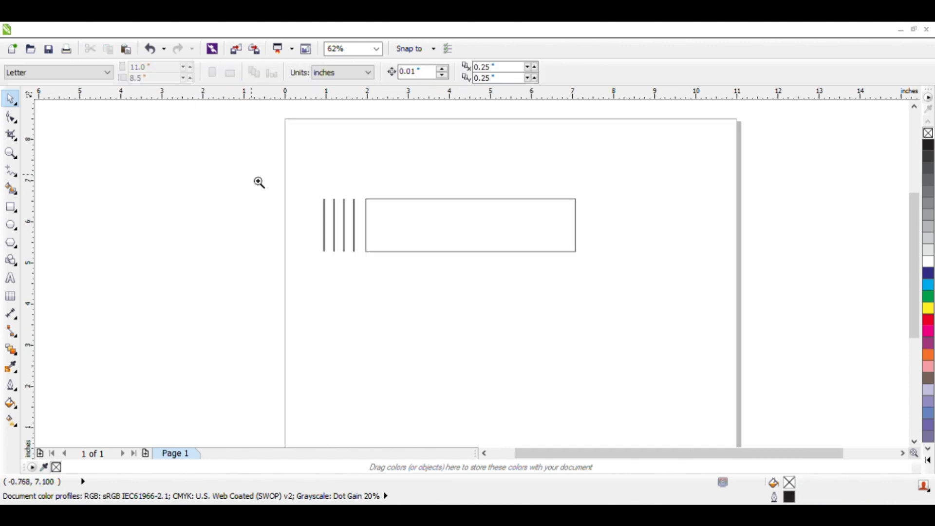
- Draw a thin upright rectangle about 0.05 in wide and 2.22 in tall below the wide rectangle
scroll(487, 341, up, 1)
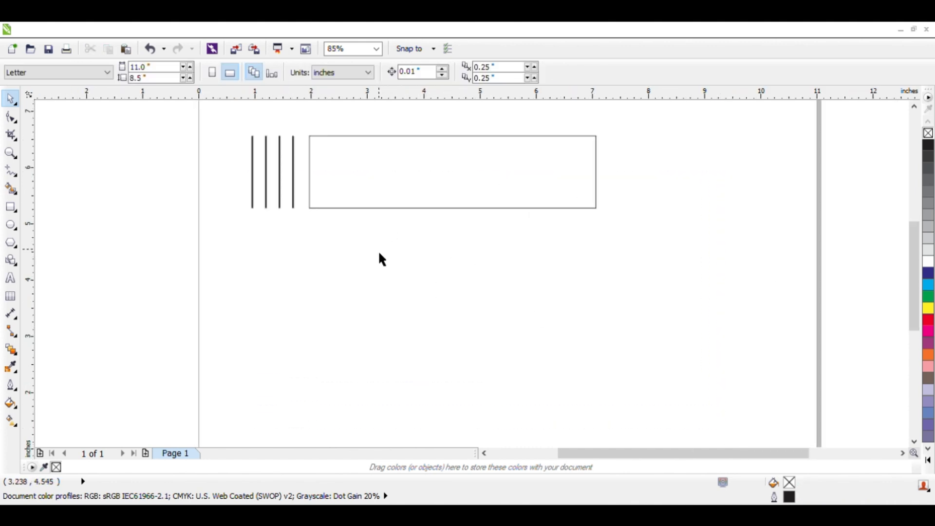
key(F6)
drag(372, 233, 378, 356)
drag(380, 366, 381, 366)
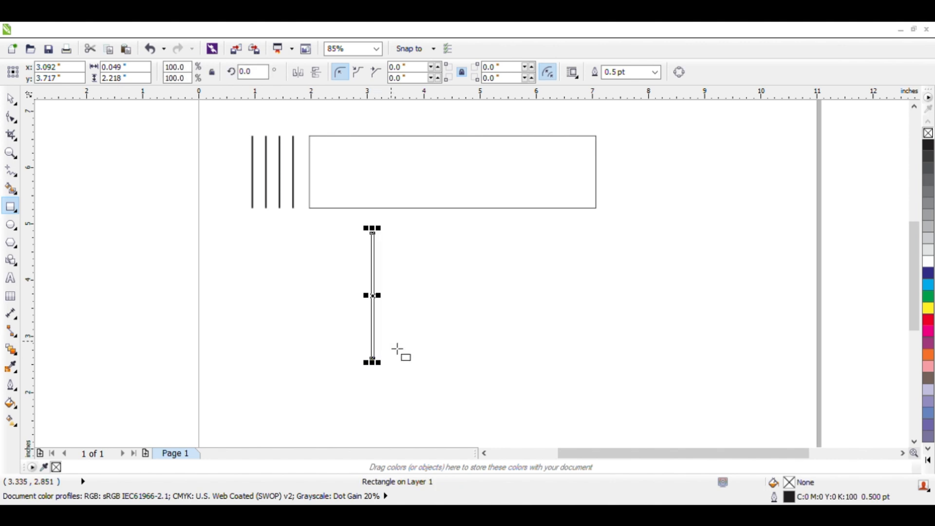
key(space)
- Narrow the thin upright rectangle to about 0.009 in wide, and delete it
scroll(381, 282, up, 6)
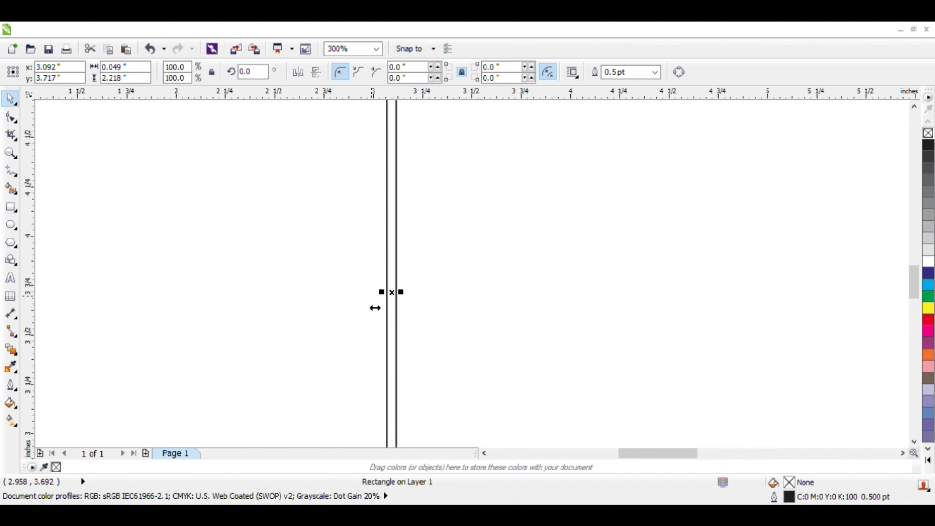
drag(424, 302, 392, 298)
scroll(405, 293, down, 5)
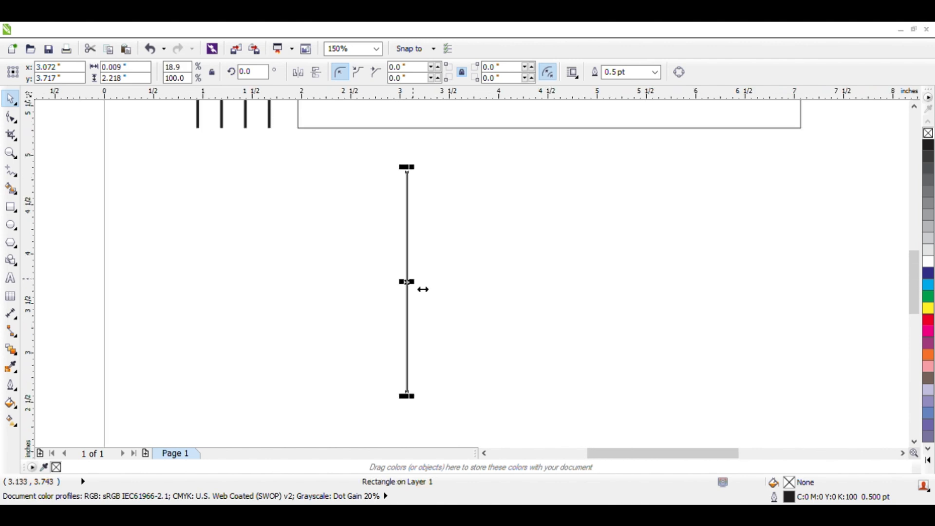
scroll(390, 299, down, 2)
key(Delete)
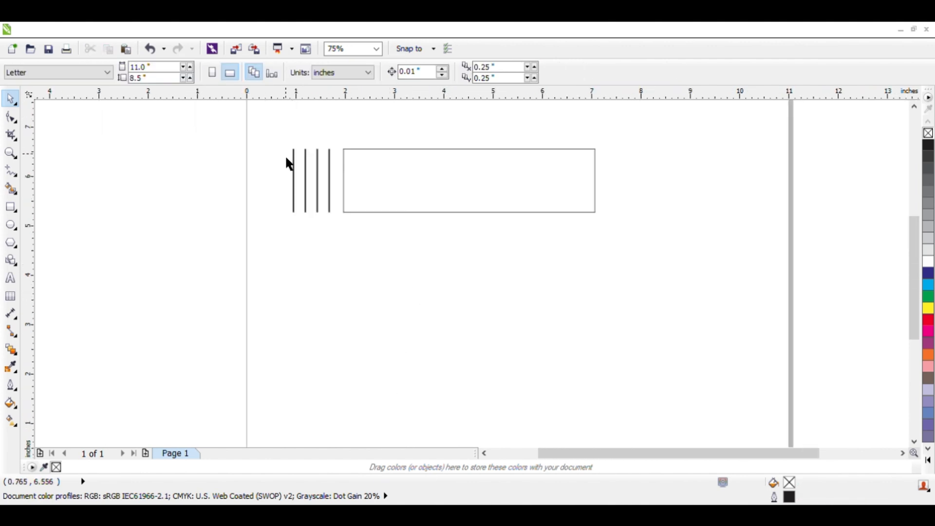
- Move the four vertical lines and the wide rectangle together off the page to its right side
drag(263, 140, 327, 249)
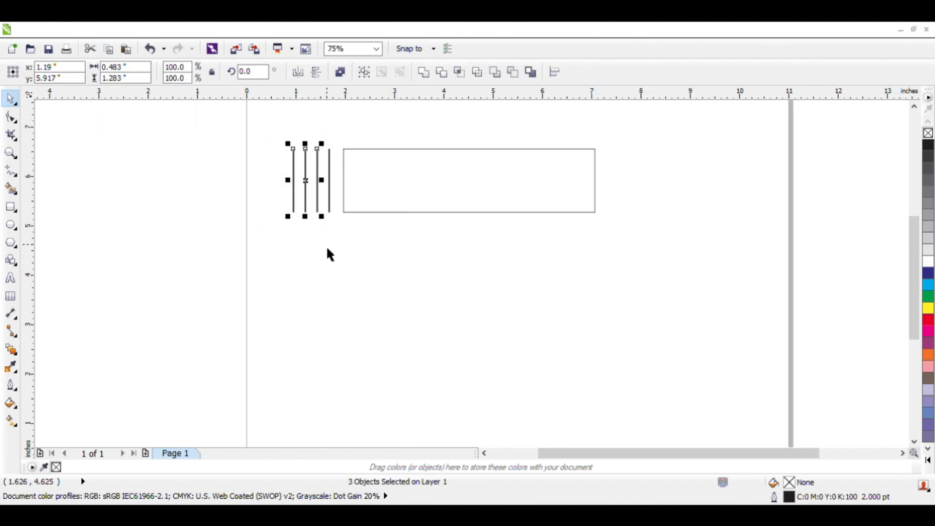
click(108, 169)
scroll(336, 211, down, 1)
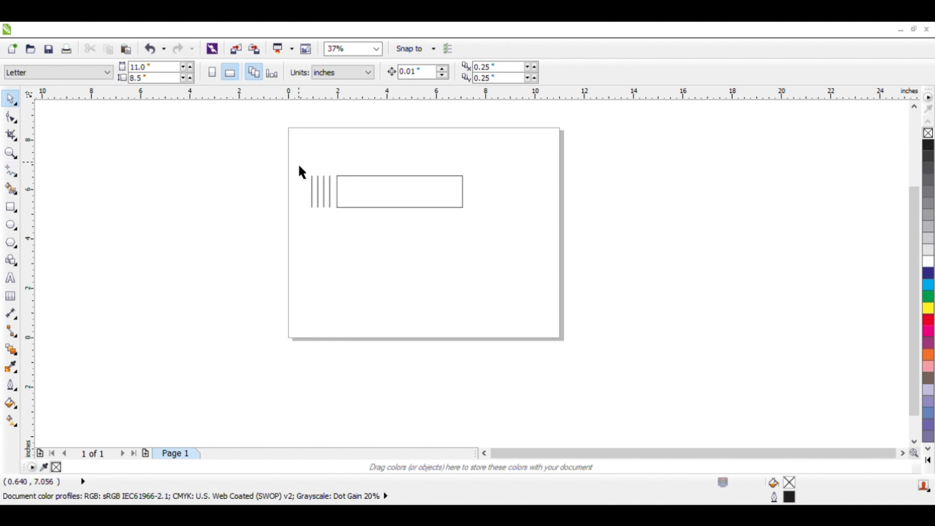
drag(247, 141, 565, 285)
drag(418, 204, 702, 211)
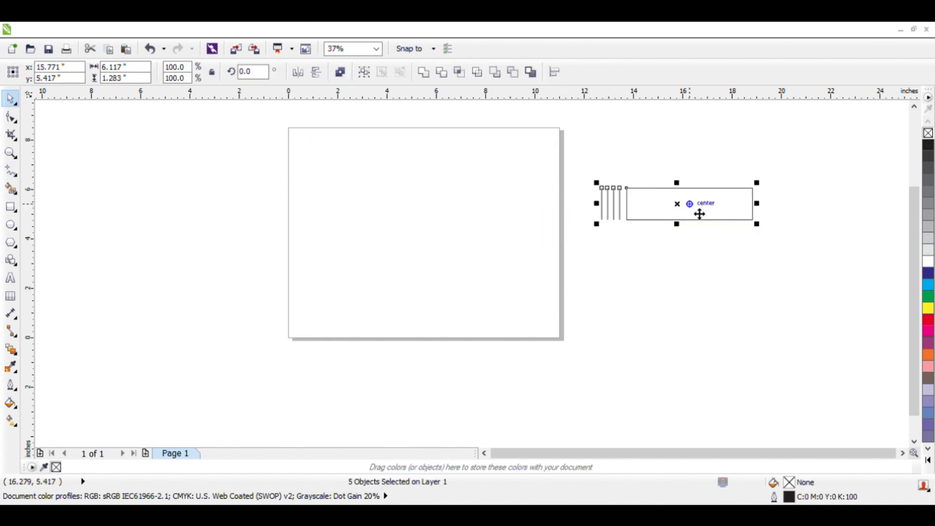
click(419, 192)
- Add the artistic text "graphicsfact" in Arial 24 pt on the upper part of the page
key(F8)
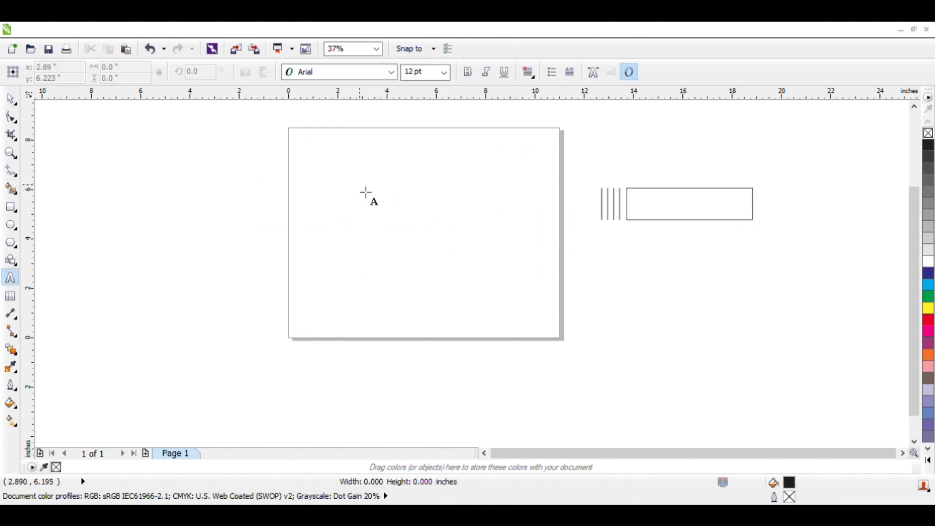
click(361, 192)
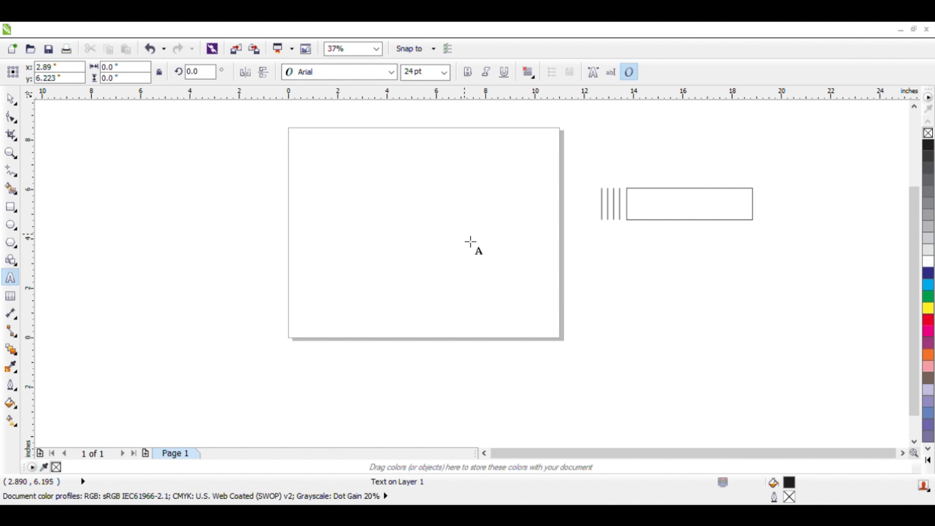
scroll(396, 197, up, 2)
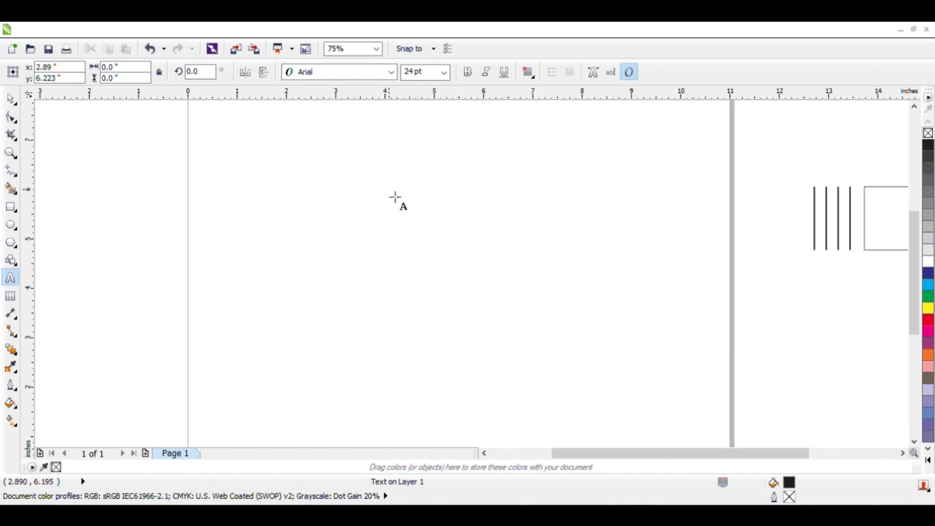
text(pro)
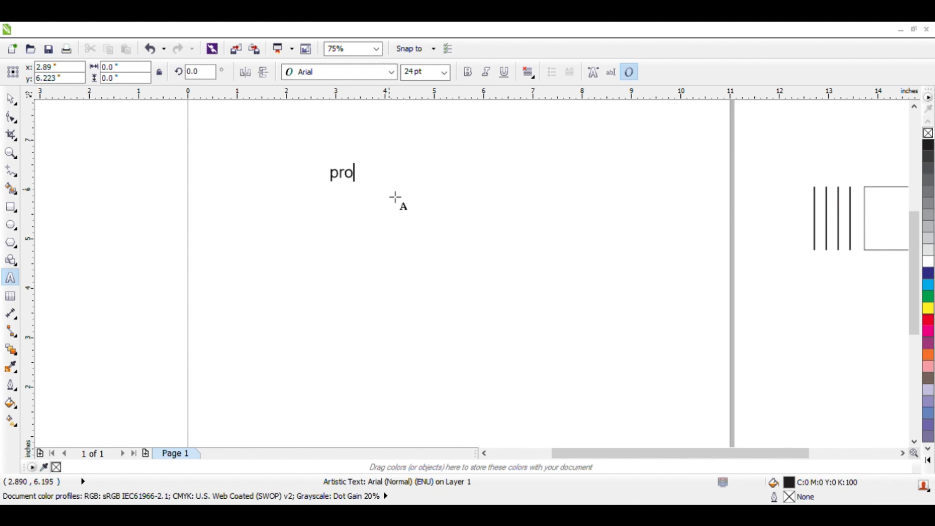
key(ctrl+a)
text(graphicsfac)
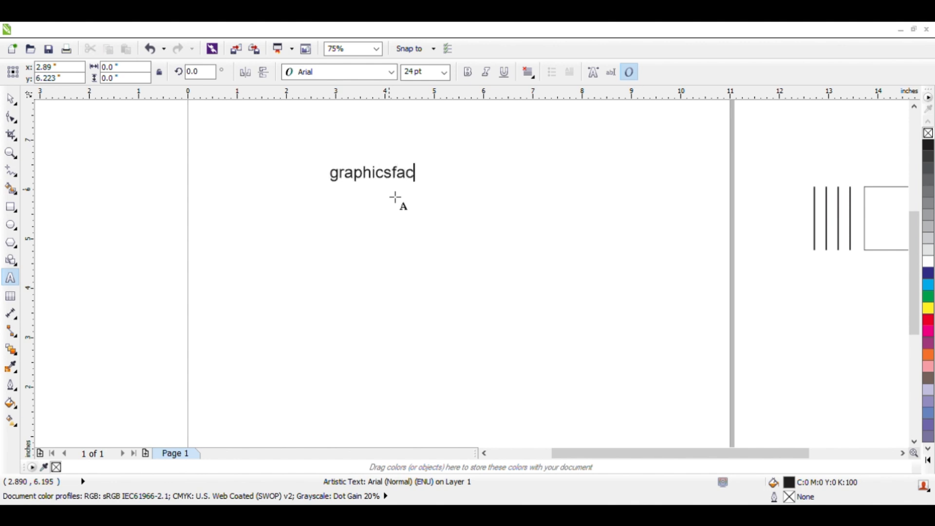
- Change the text to uppercase and move it down to about x 4.47 in, y 5.48 in
key(ctrl+a)
key(shift+F3)
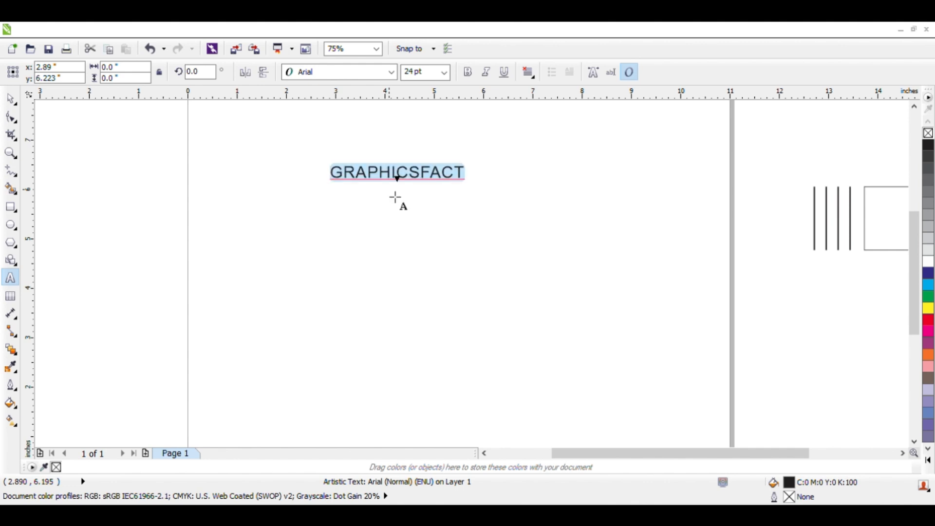
click(11, 99)
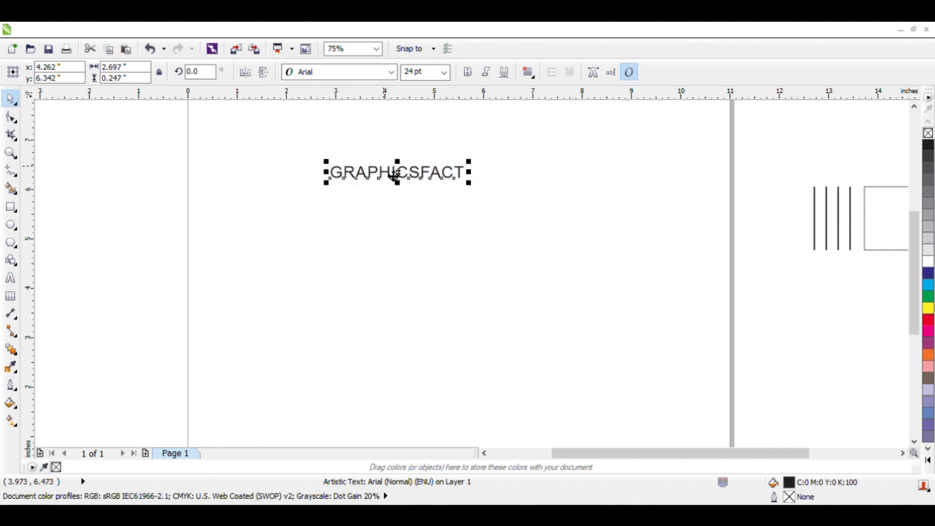
drag(398, 185, 408, 227)
scroll(395, 230, up, 2)
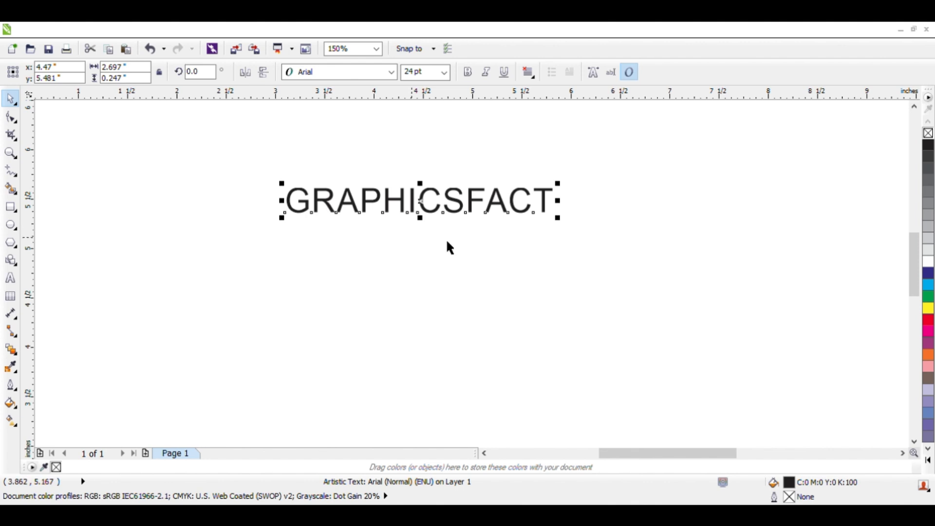
- Draw a straight horizontal line about 2.81 in long just below the GRAPHICSFACT text
click(11, 170)
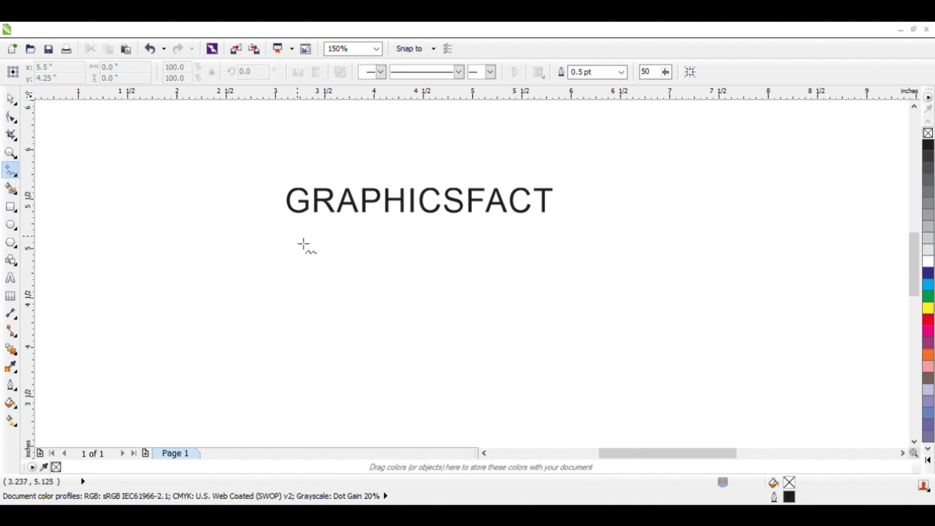
click(283, 232)
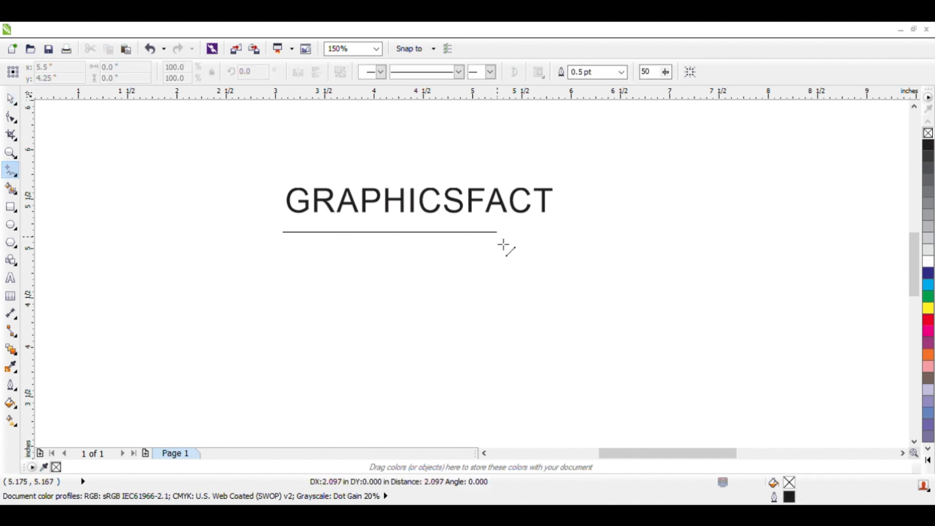
click(566, 240)
key(space)
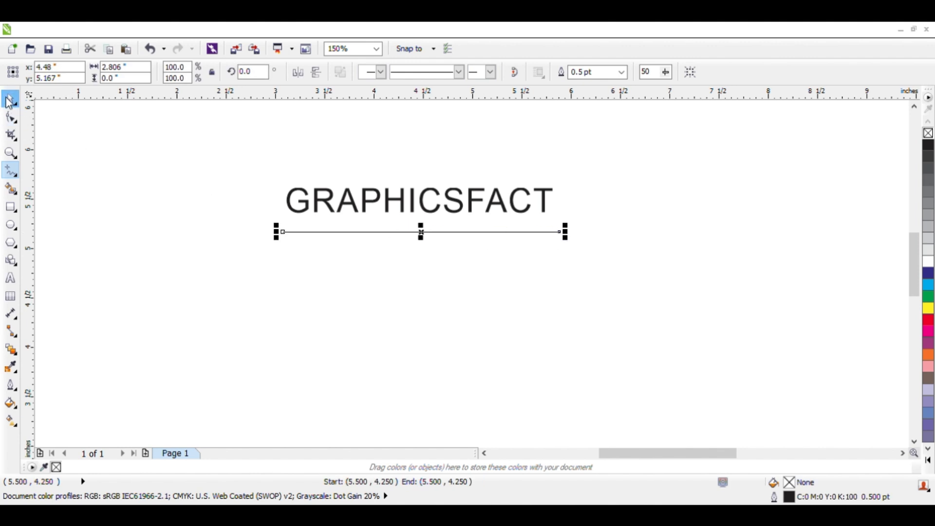
- Set the outline width of the line under the text to 4 pt
click(622, 74)
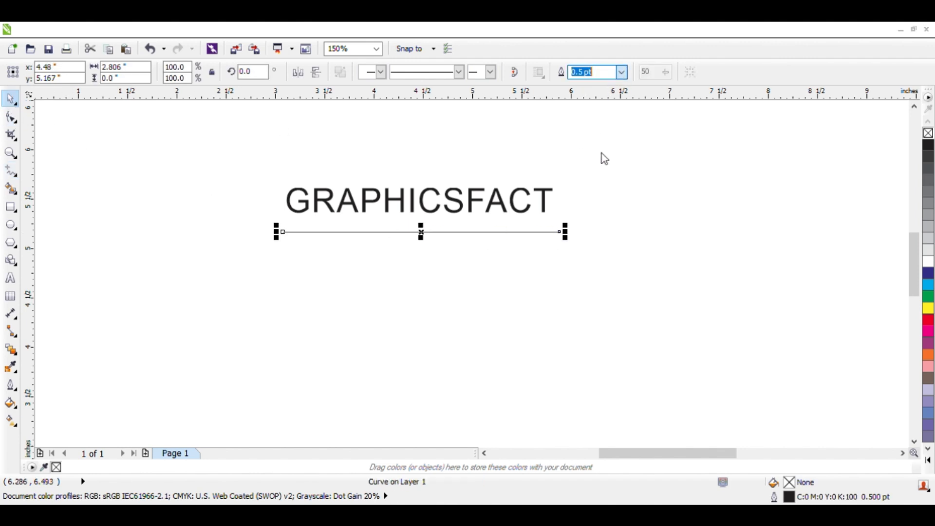
text(4)
key(Return)
click(613, 182)
- Align the left end of the 4 pt line with the left edge of the GRAPHICSFACT text
drag(199, 155, 630, 285)
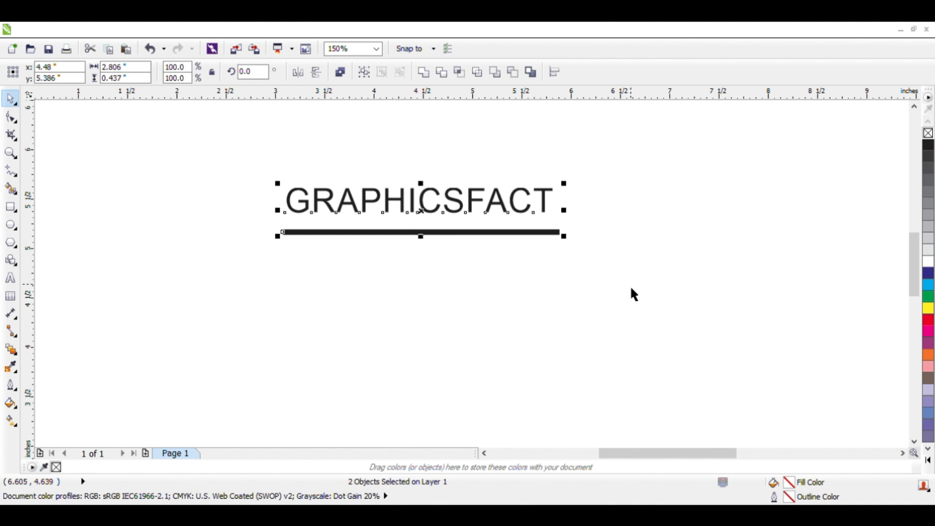
key(l)
click(688, 222)
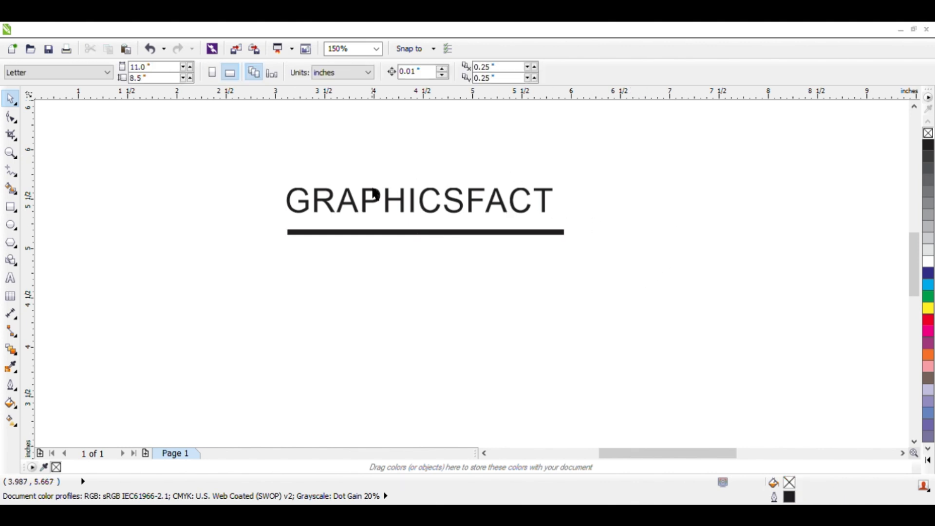
- Set the underline's length to the text's width of 2.697 in and align it with the text
click(383, 201)
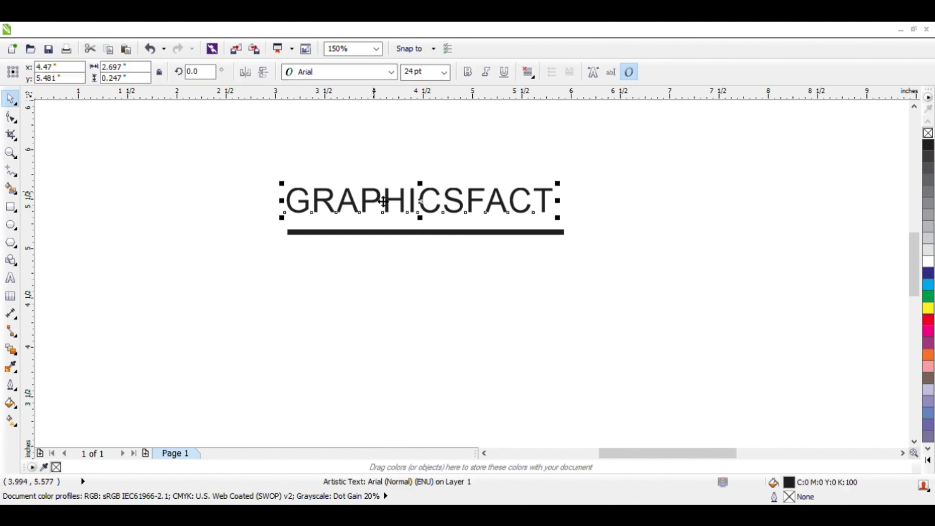
click(133, 72)
click(294, 228)
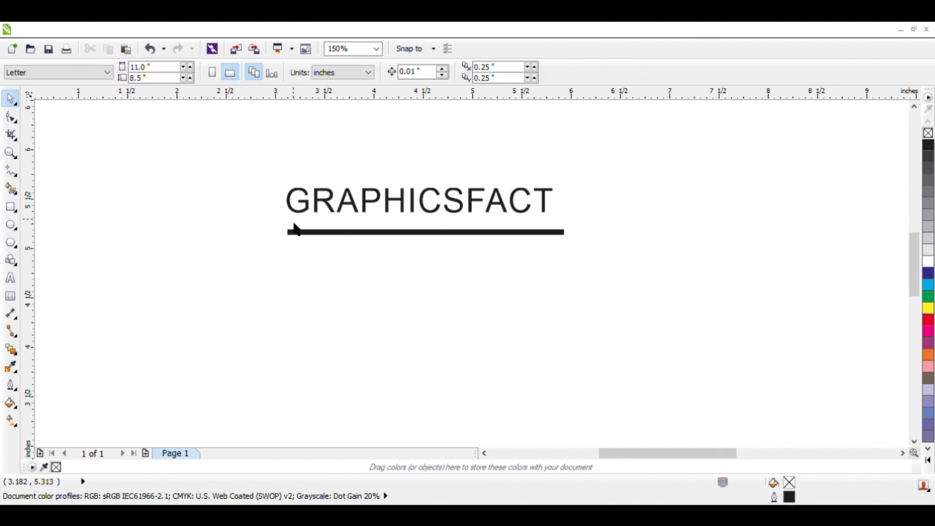
click(299, 234)
click(212, 72)
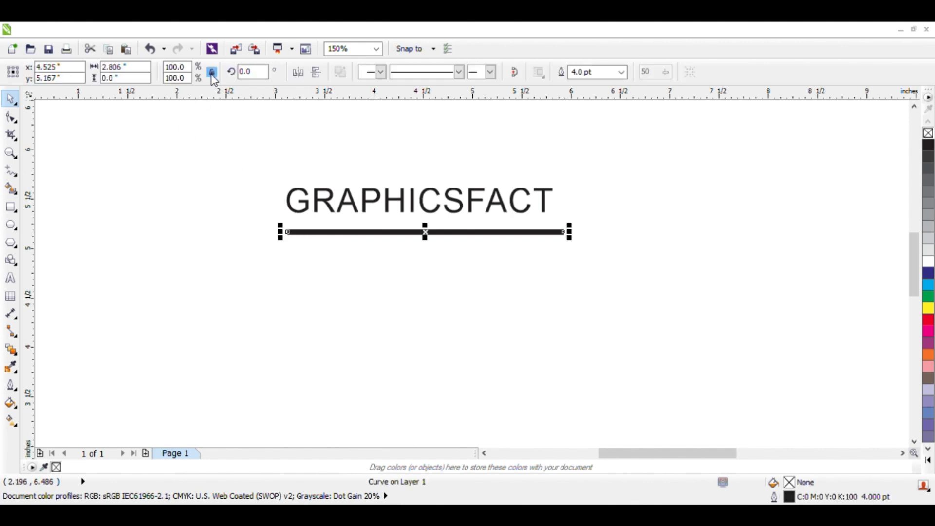
click(136, 72)
double_click(137, 73)
text(2.697)
key(Return)
drag(251, 160, 619, 280)
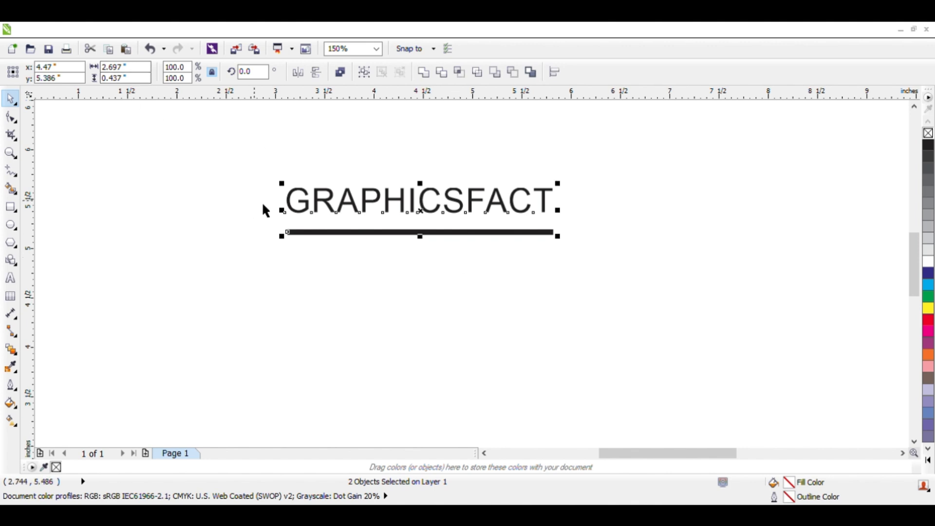
click(428, 286)
scroll(374, 221, down, 1)
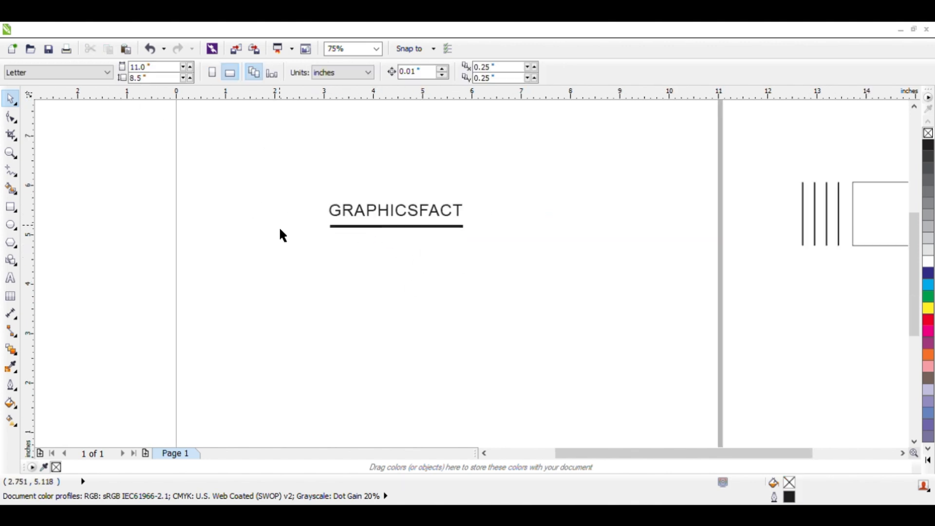
- Draw a second straight horizontal line about 3.54 in long below the underline
click(12, 170)
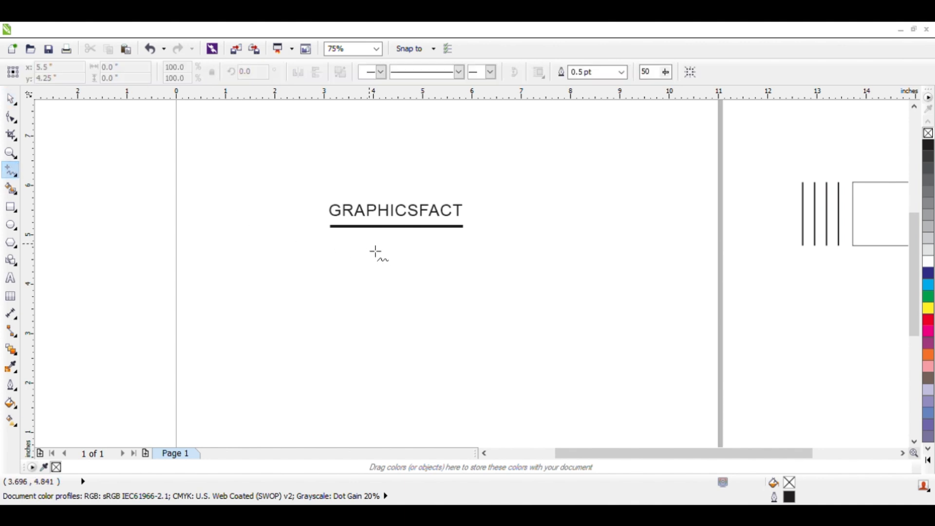
click(286, 240)
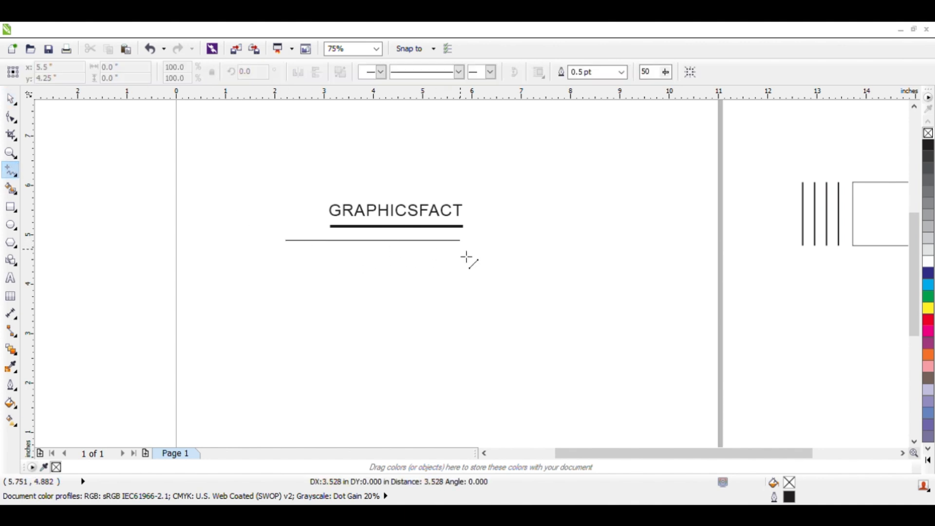
click(460, 240)
click(11, 100)
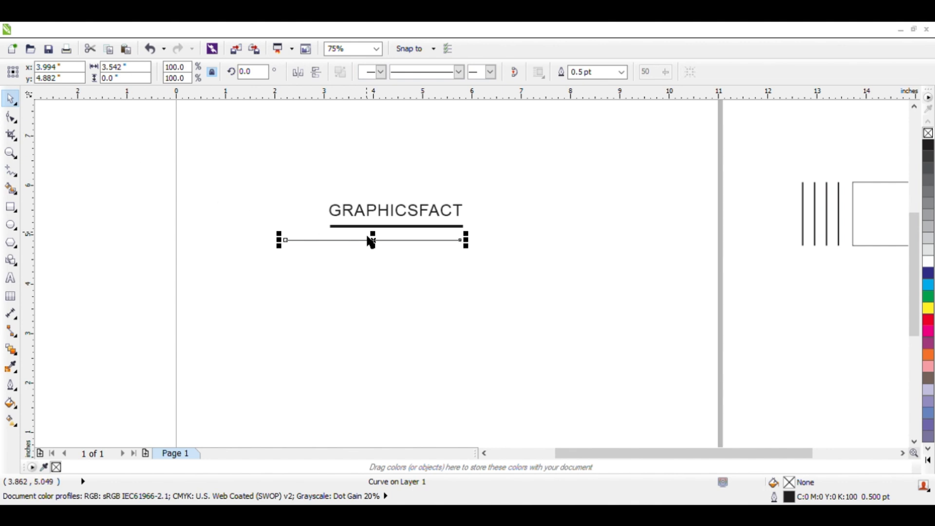
scroll(329, 239, up, 1)
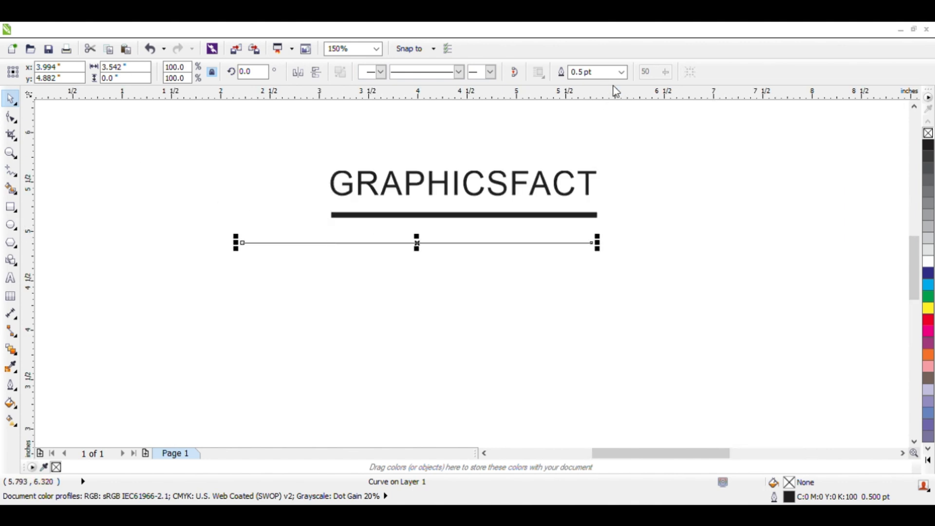
- Try outline widths of 10 pt and 1 pt on the second line, and set it to 4 pt
click(625, 74)
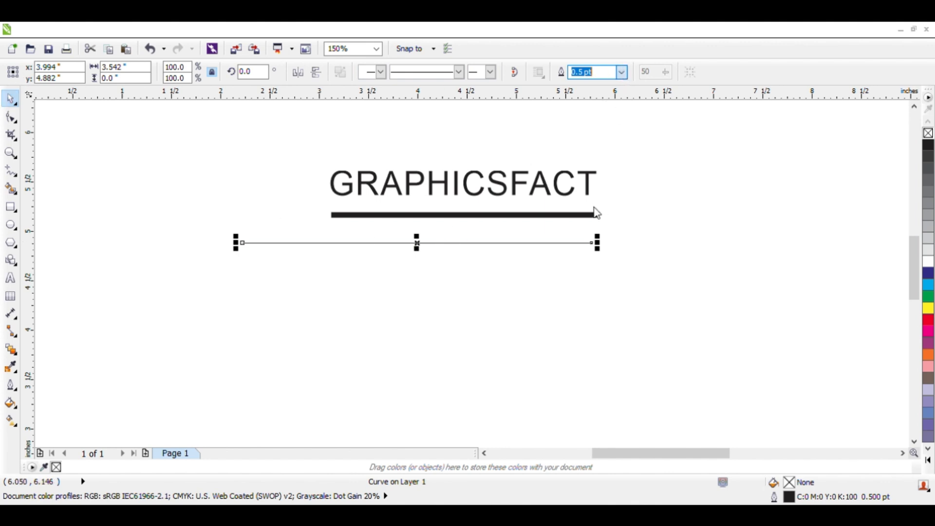
click(601, 183)
click(621, 72)
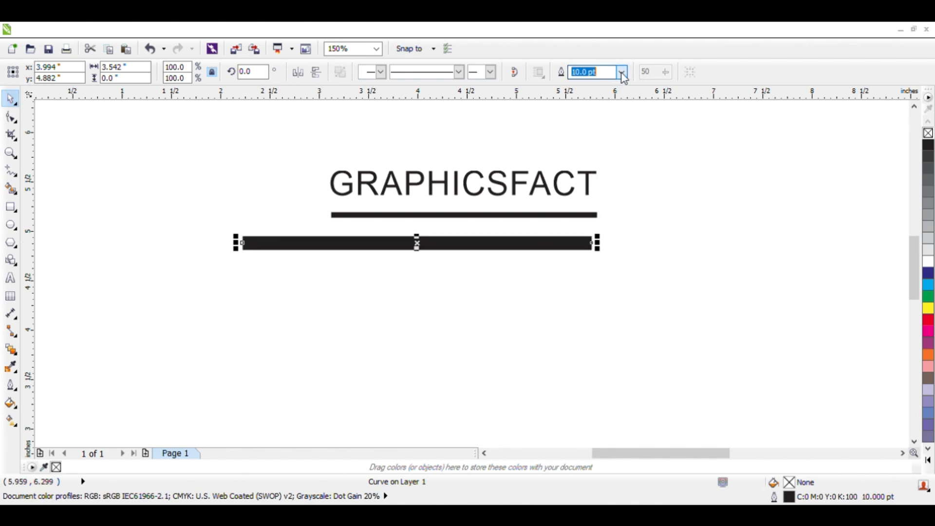
click(594, 142)
text(1)
key(Return)
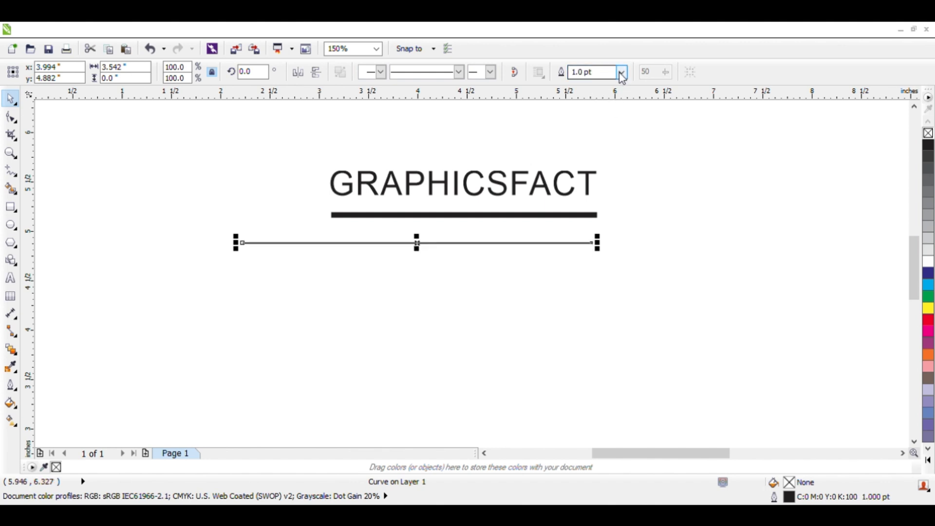
text(4)
key(Return)
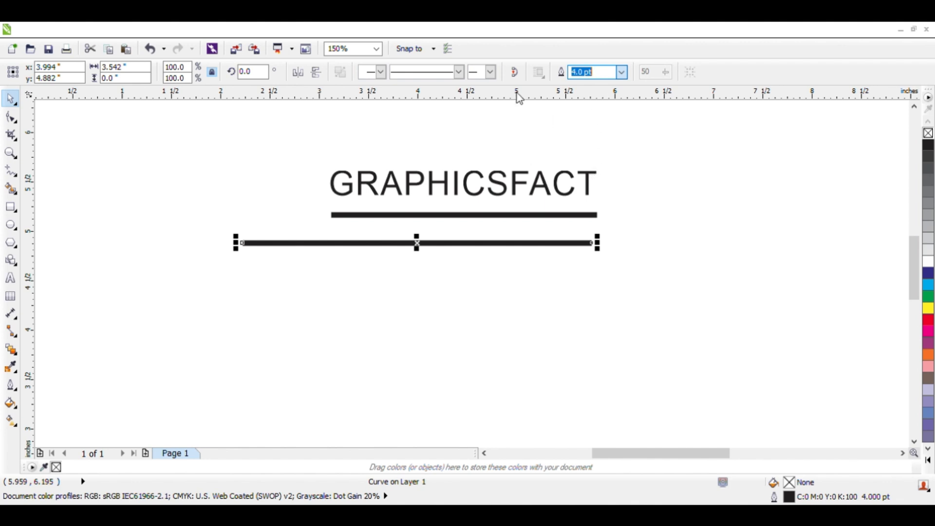
- Try dotted, dashed and dash-dot styles on the second line, and apply the widely spaced style alternating dots and dashes
click(458, 73)
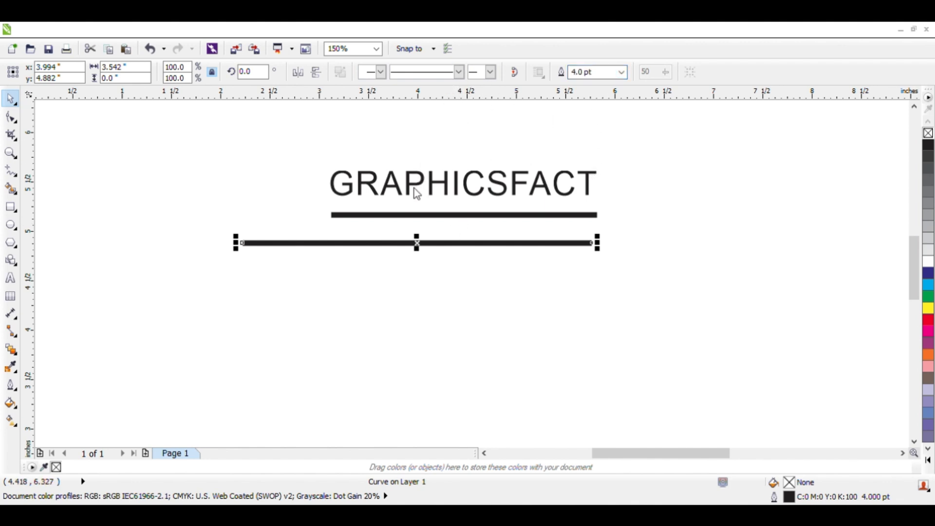
click(422, 163)
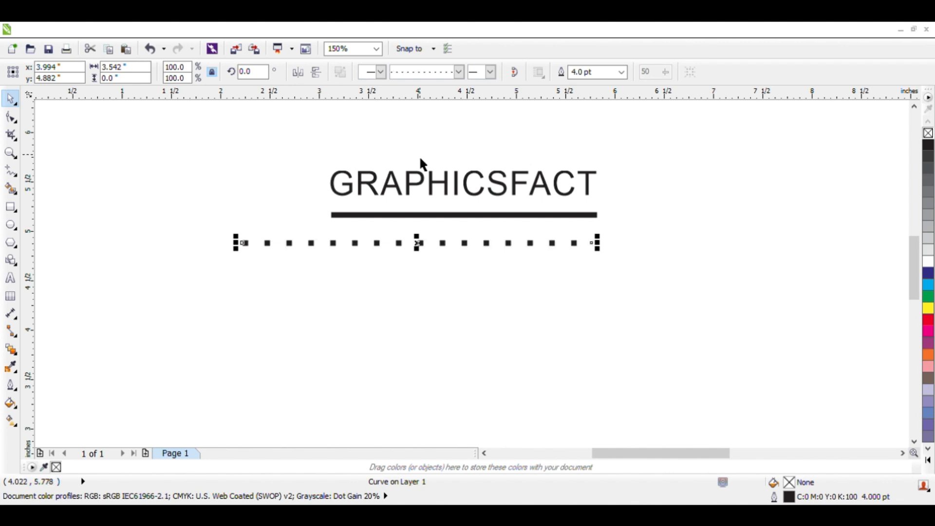
click(460, 73)
click(420, 229)
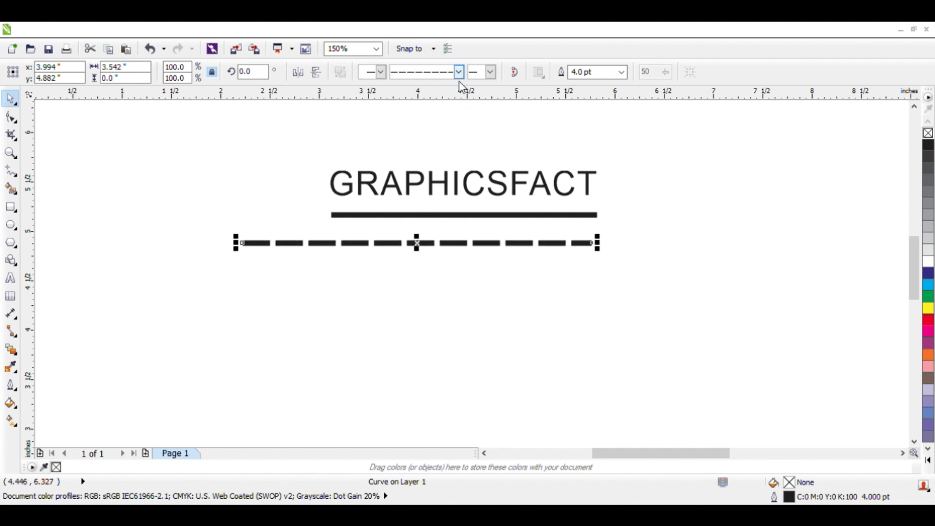
click(432, 178)
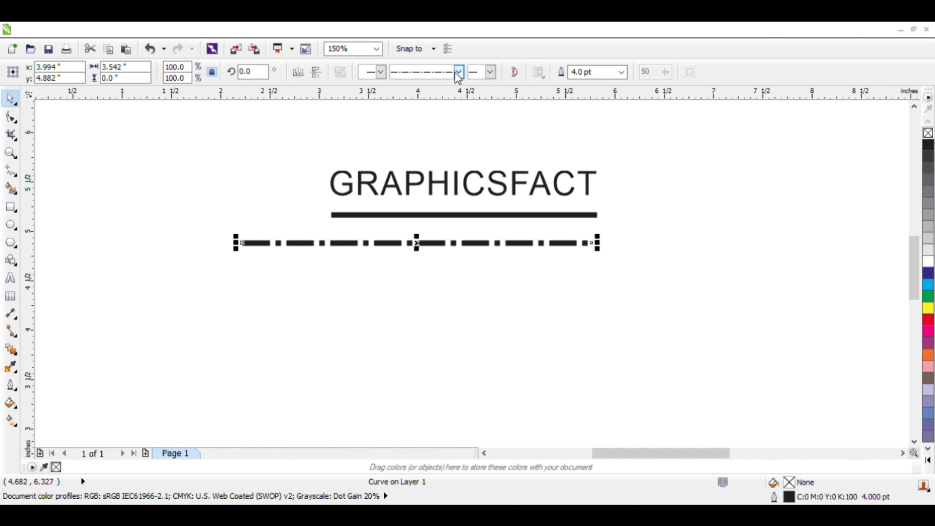
click(430, 229)
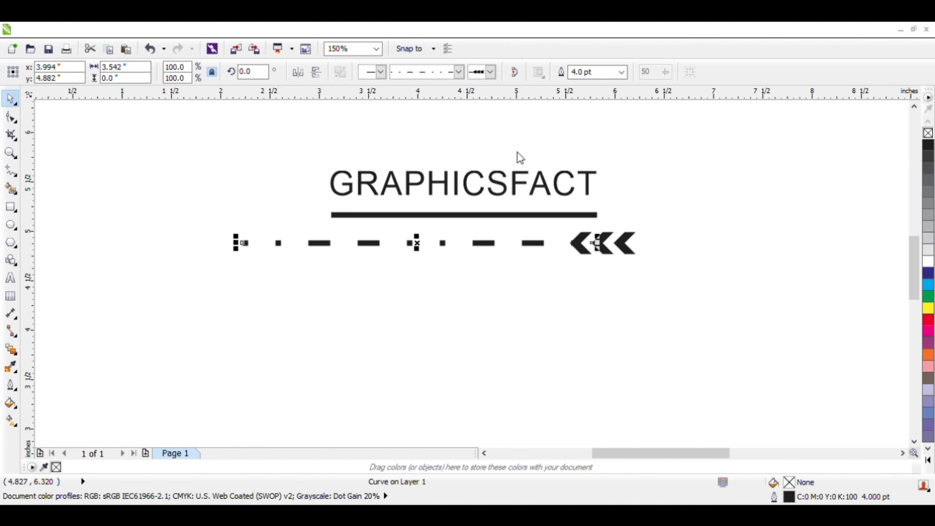
- Try a crescent-shaped arrowhead at the right end of the second line, and remove it
key(Down)
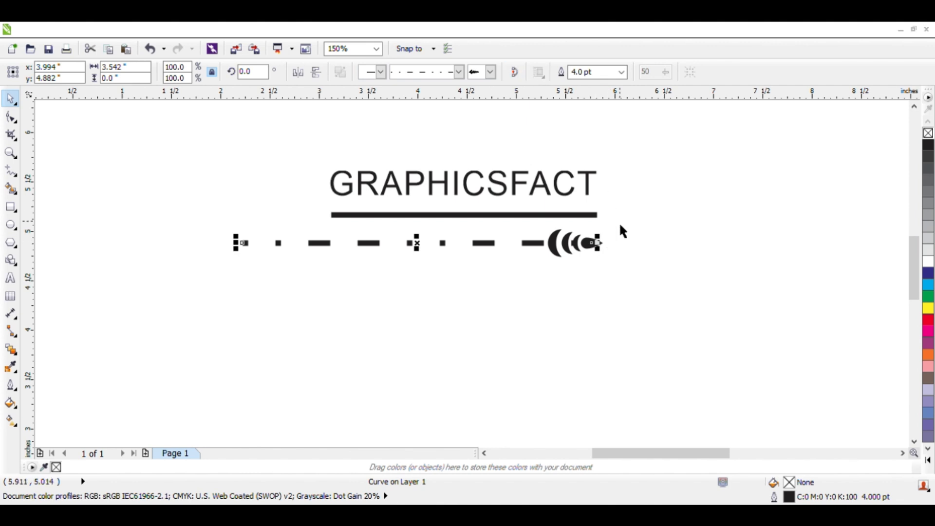
key(ctrl+z)
key(ctrl+shift+z)
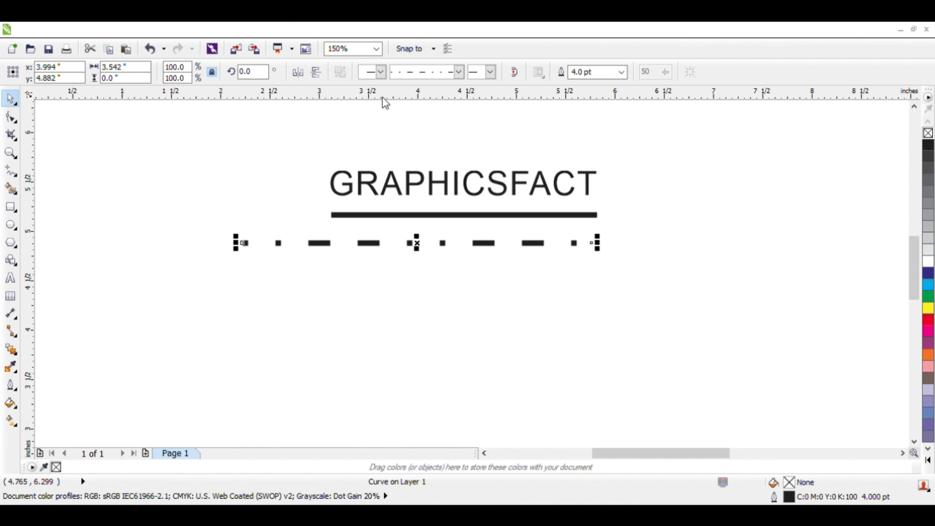
- Add a solid block-shaped arrowhead with a pointed tip to the left end of the second line
click(379, 168)
click(381, 73)
click(410, 133)
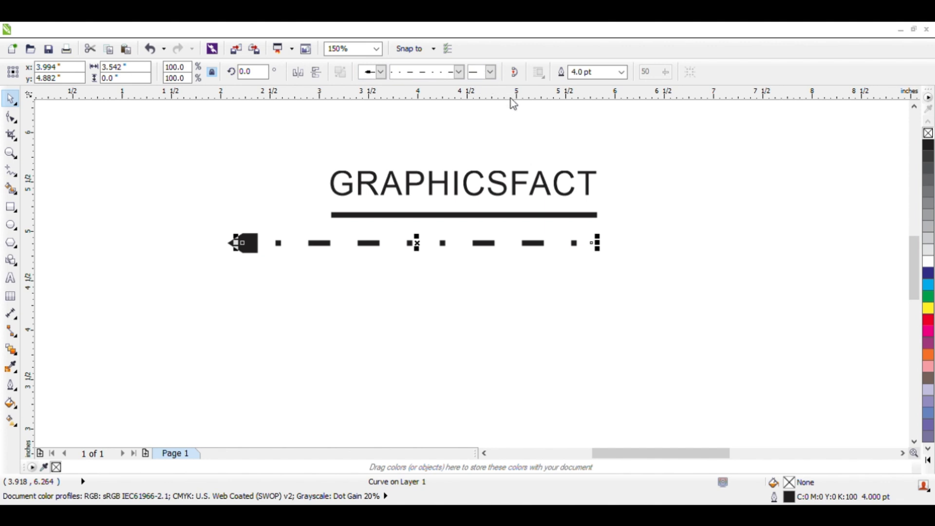
- Add a solid barbed arrowhead with a notched tail to the right end of the dash-dot line
click(545, 182)
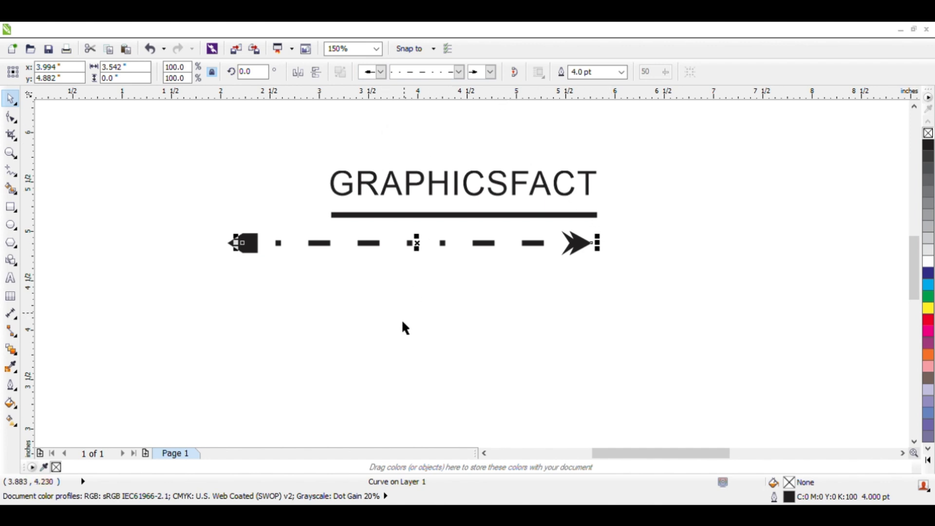
click(58, 242)
- Draw a horizontal straight line about 2.66 in long beneath the dash-dot line
click(10, 172)
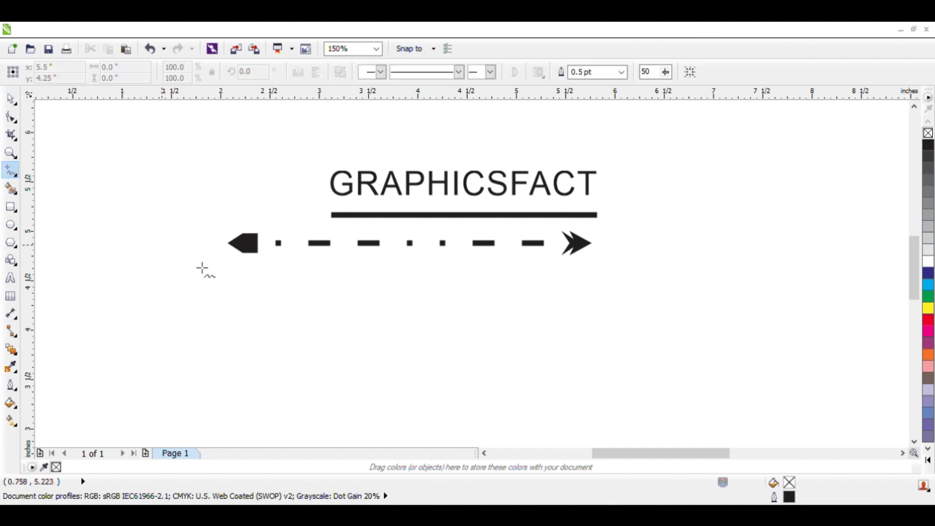
click(293, 293)
click(559, 298)
click(10, 101)
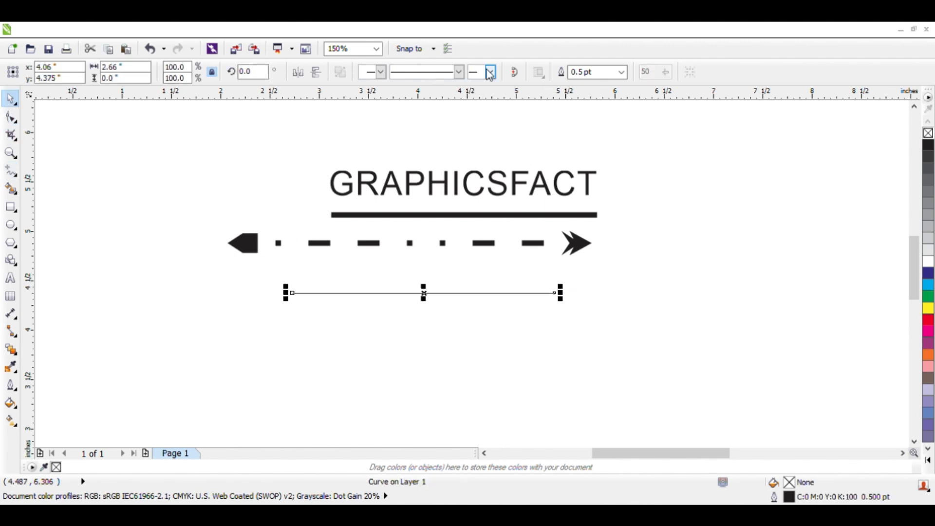
- Set the new third line's outline width to 4 pt and add a solid block-shaped pointed arrowhead to its right end
click(619, 74)
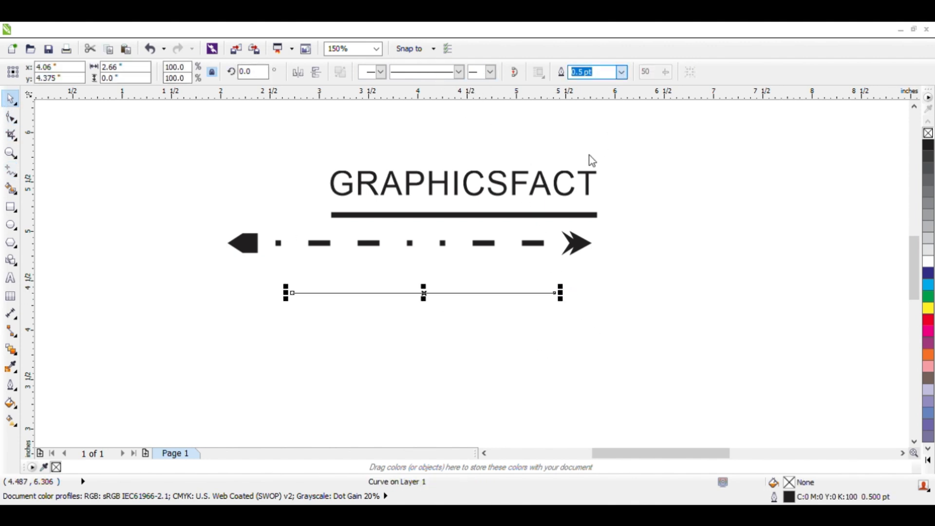
text(4)
key(Return)
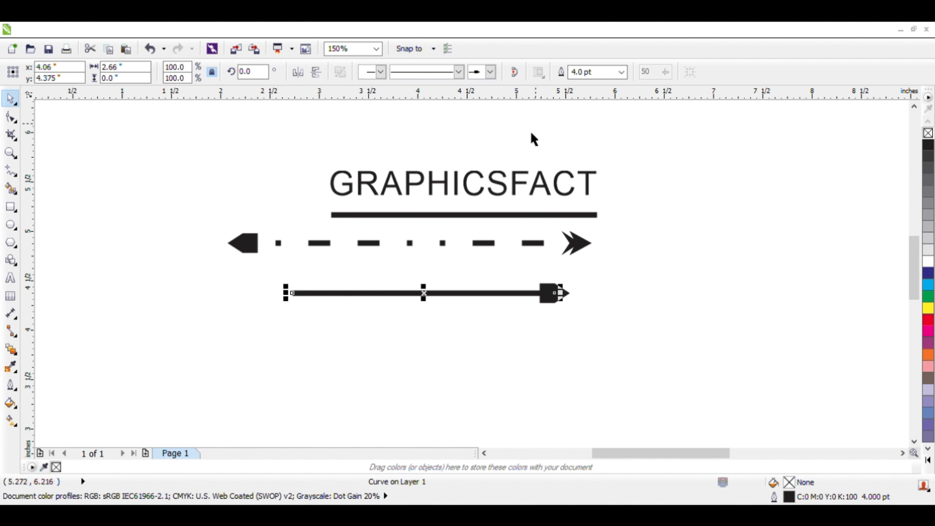
click(595, 314)
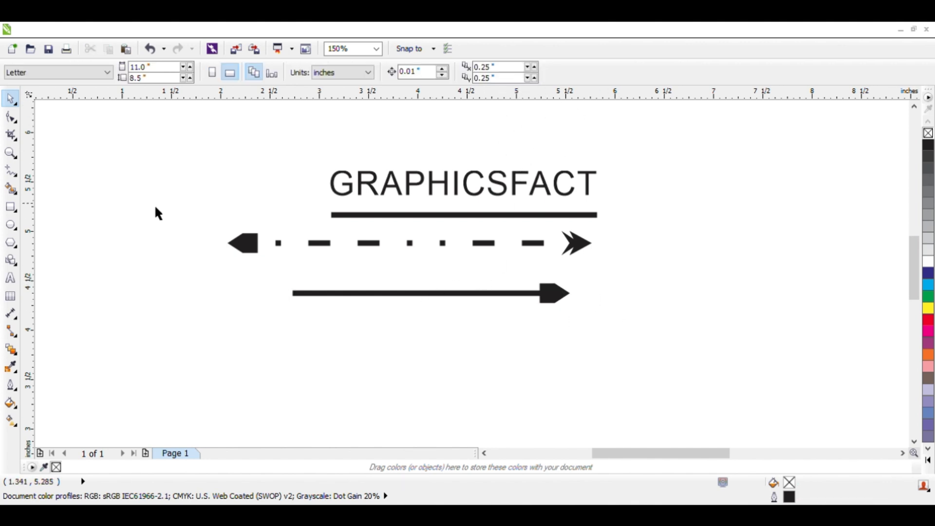
- Draw a horizontal line about 2.29 in long beneath the third line, and add a solid triangular arrowhead to its left end
click(10, 170)
click(290, 331)
click(515, 331)
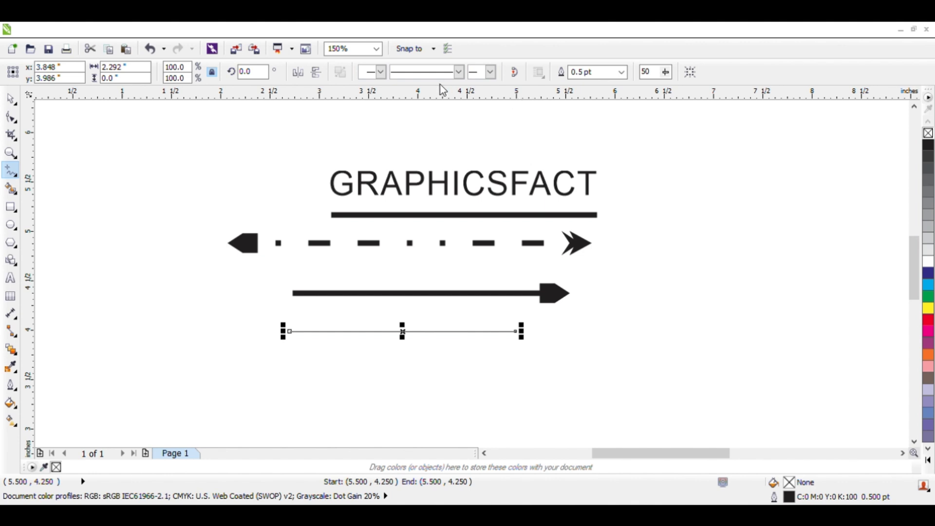
click(384, 74)
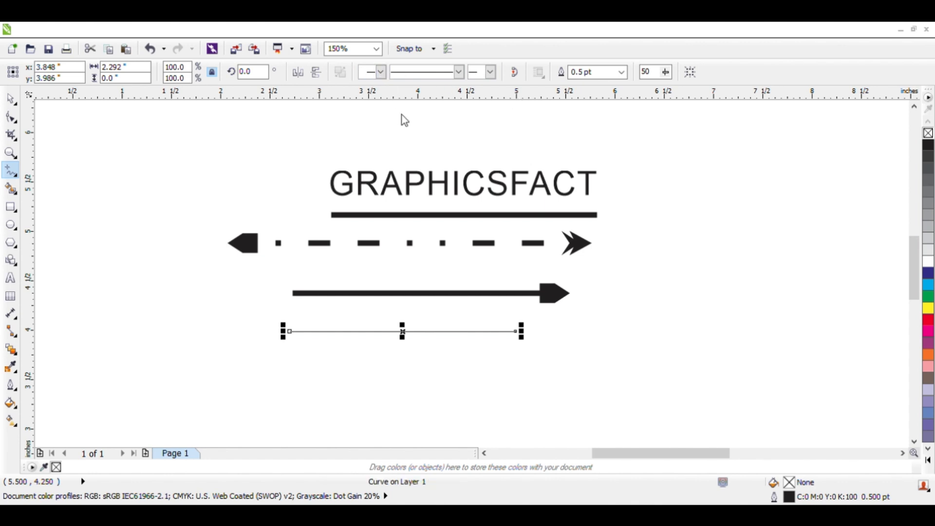
click(418, 135)
click(11, 99)
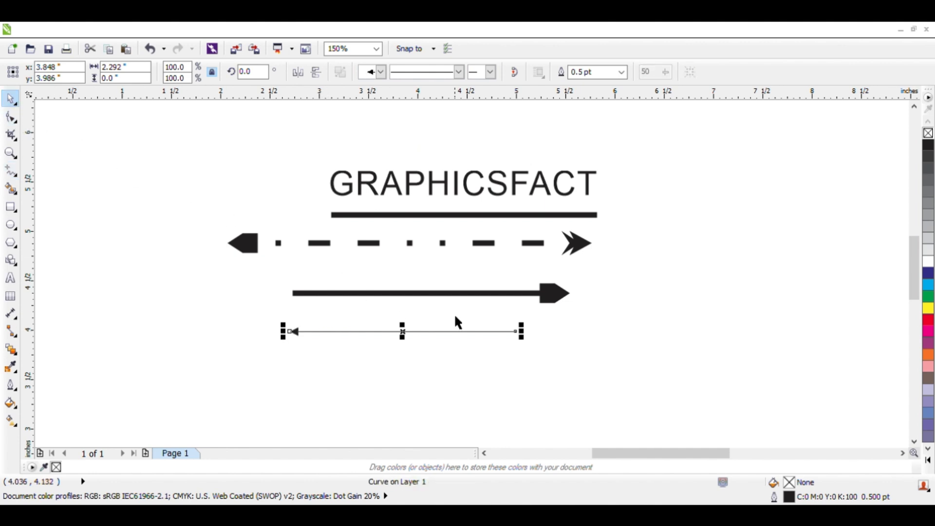
- Try a 12 pt outline width on the lowest line, and reduce it to match the thickness of the solid line above
click(609, 72)
click(580, 186)
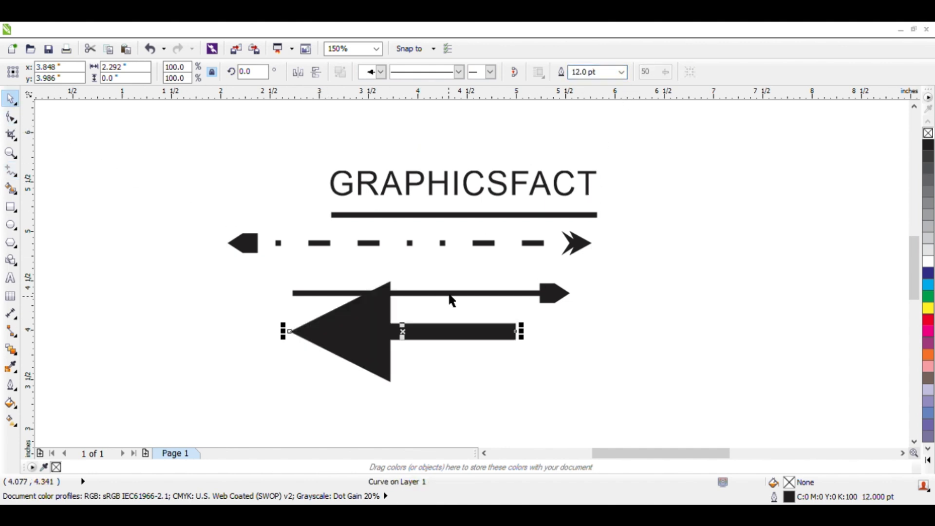
click(623, 72)
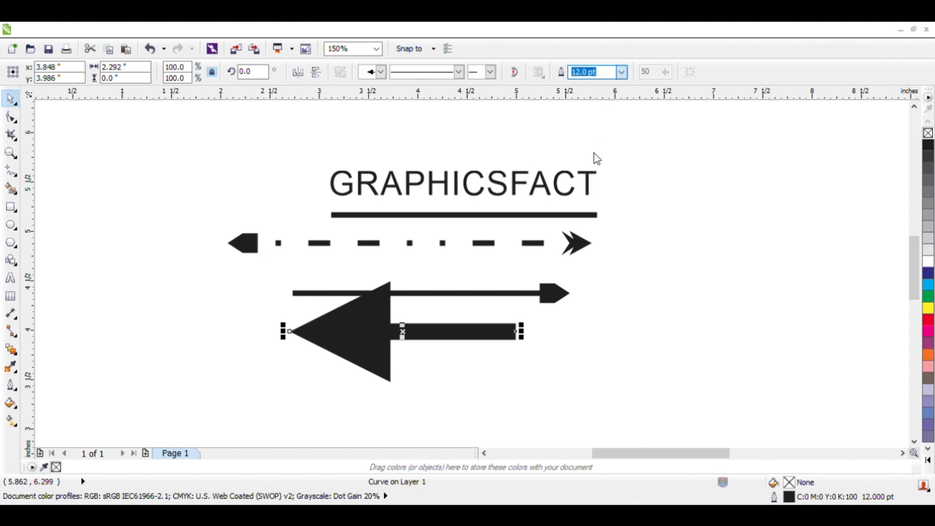
click(594, 153)
click(115, 182)
scroll(428, 300, down, 2)
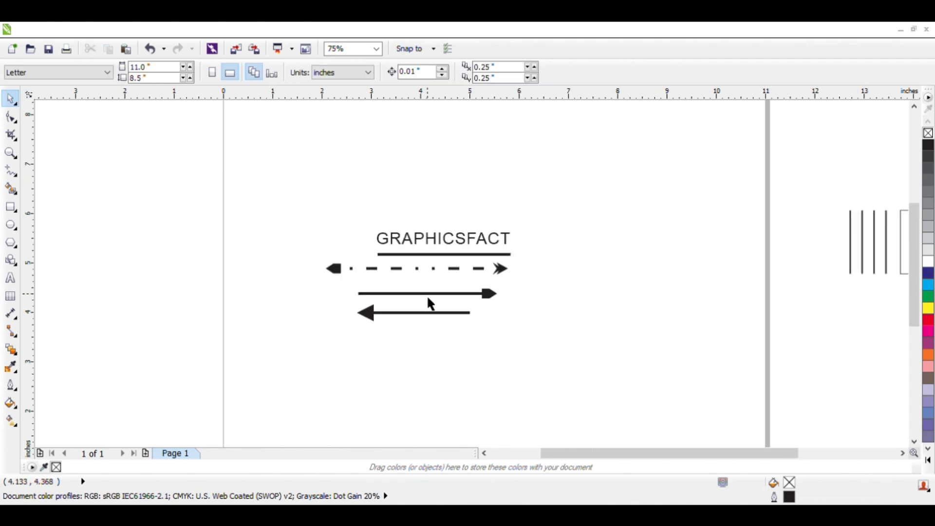
scroll(462, 246, up, 2)
scroll(547, 263, down, 2)
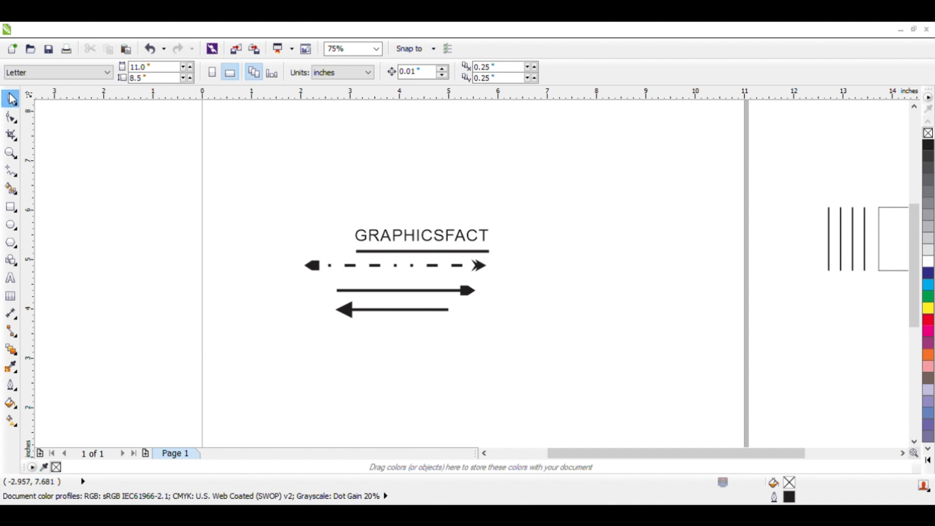
click(9, 175)
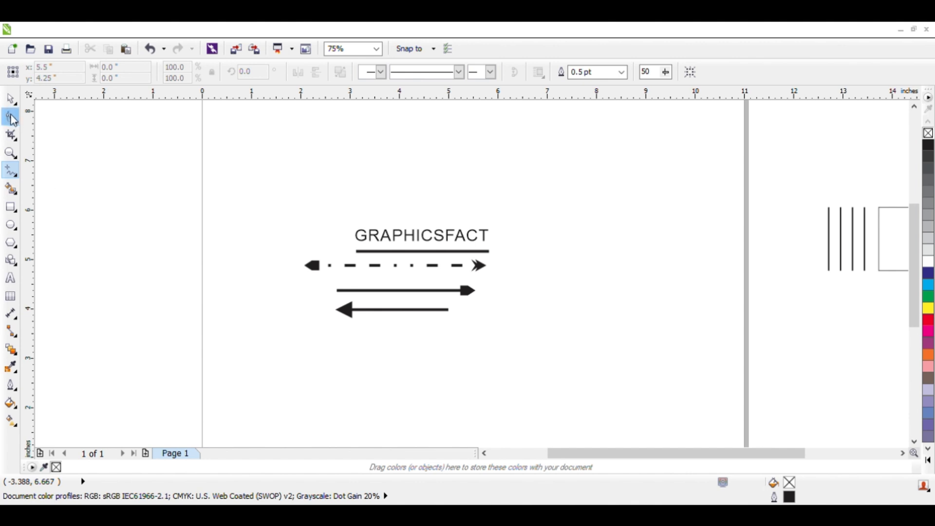
click(11, 99)
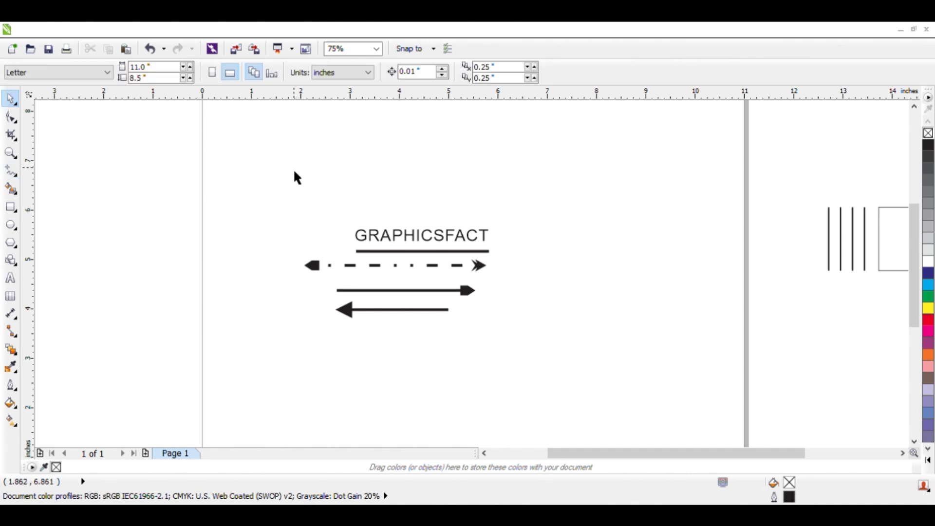